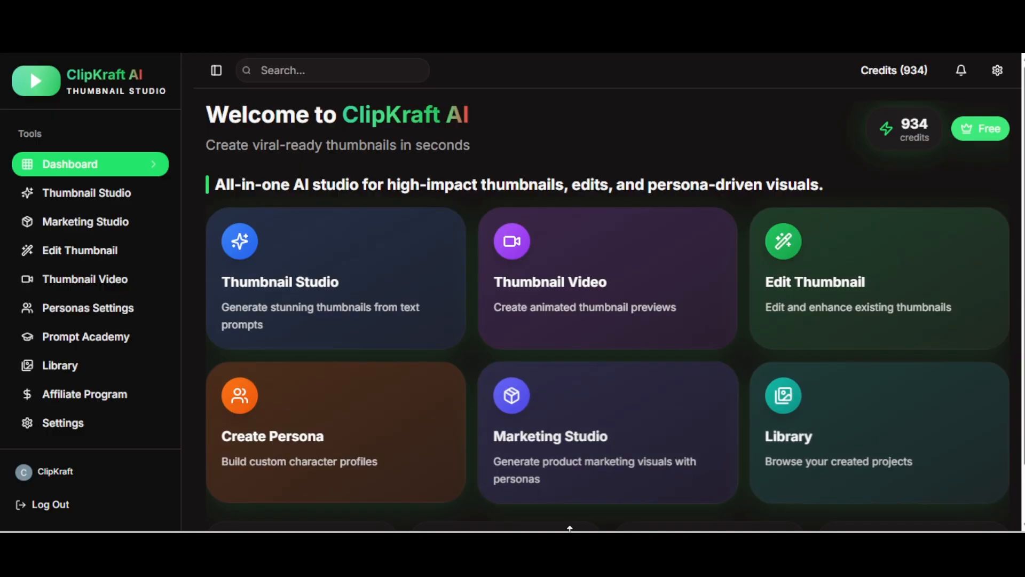
Step: Open Marketing Studio and choose YouTube Thumbnail (1280×720) as the content type
click(553, 470)
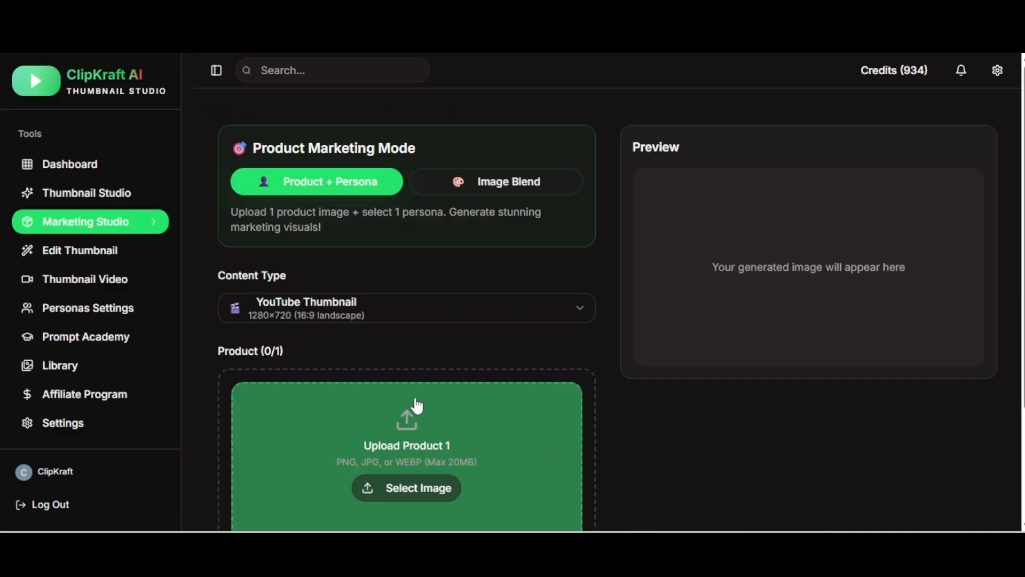
click(332, 319)
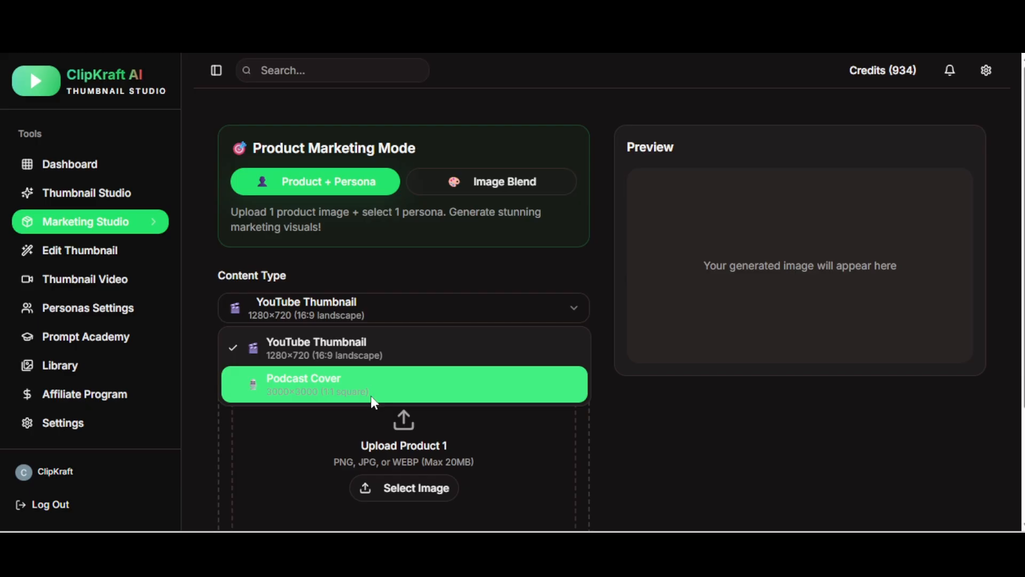
click(373, 347)
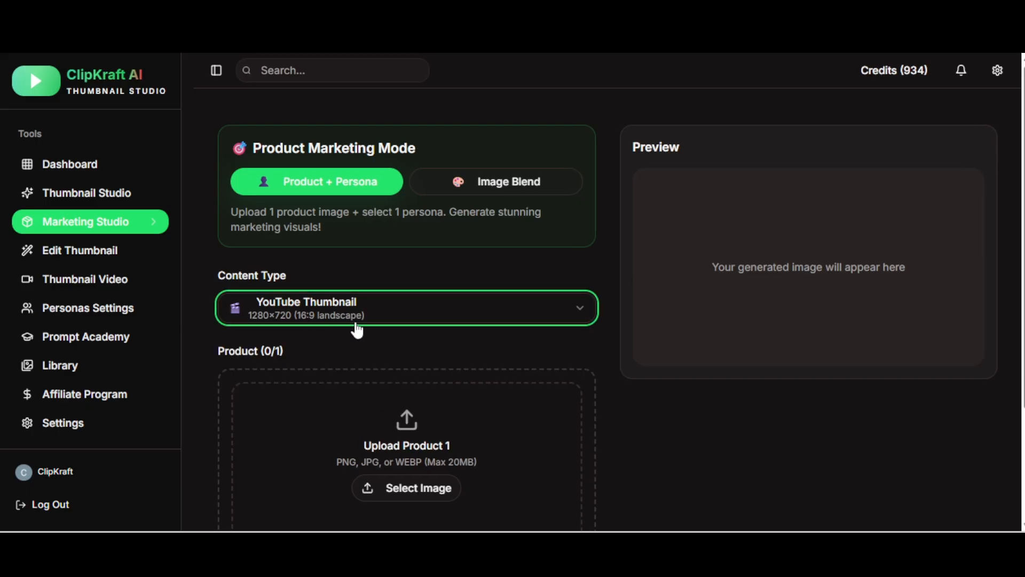
Step: Upload the robot mannequin image as the product
scroll(493, 333, down, 1)
scroll(493, 338, down, 3)
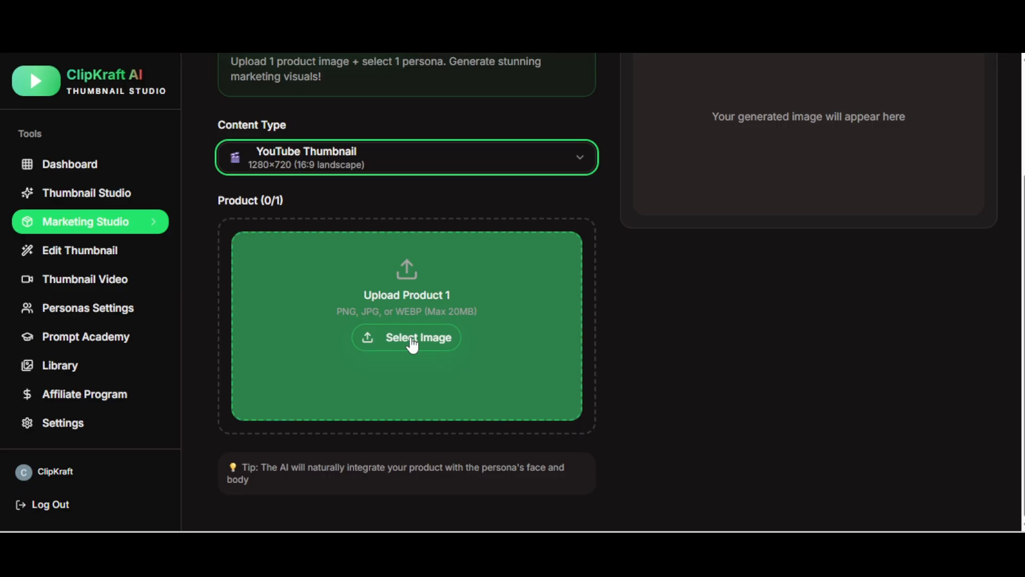
click(410, 338)
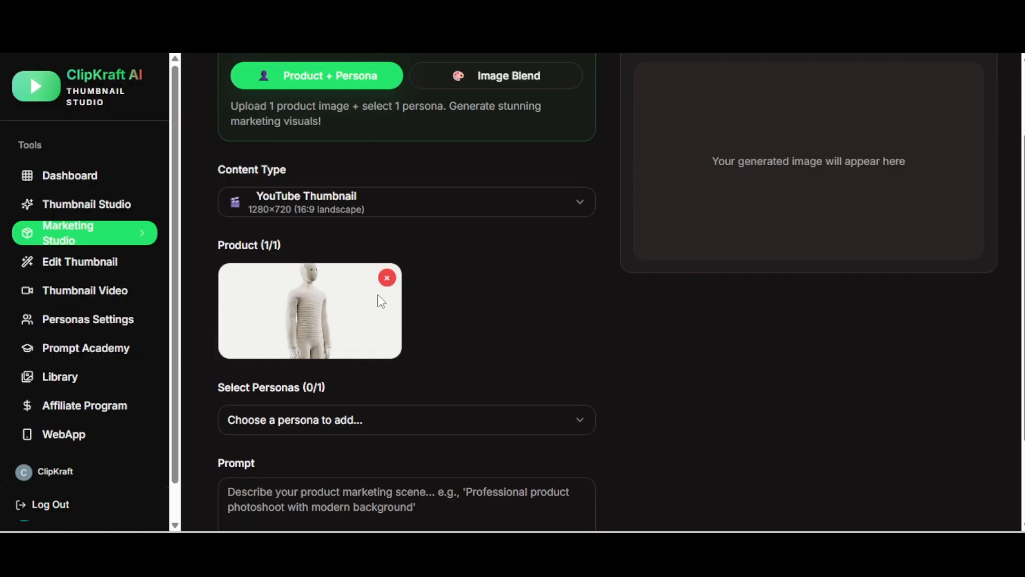
Step: Add Taylor swift as the persona
click(483, 422)
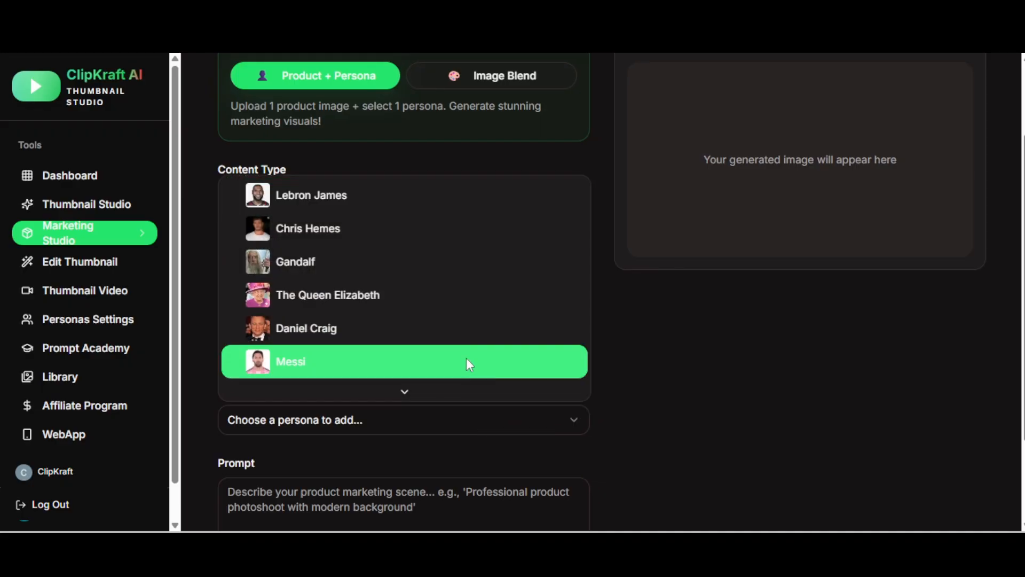
scroll(447, 245, down, 5)
scroll(427, 267, down, 10)
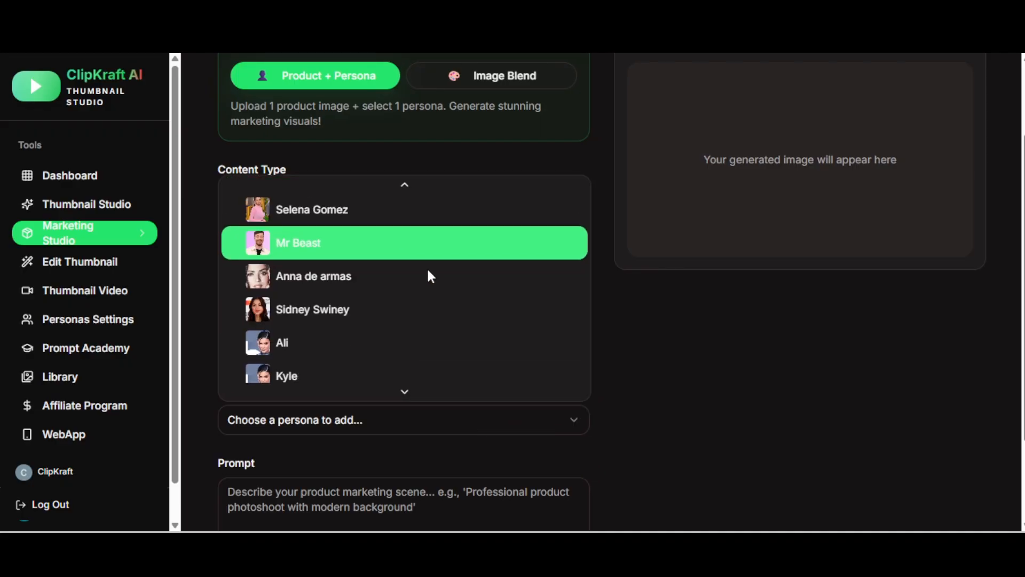
scroll(435, 268, down, 5)
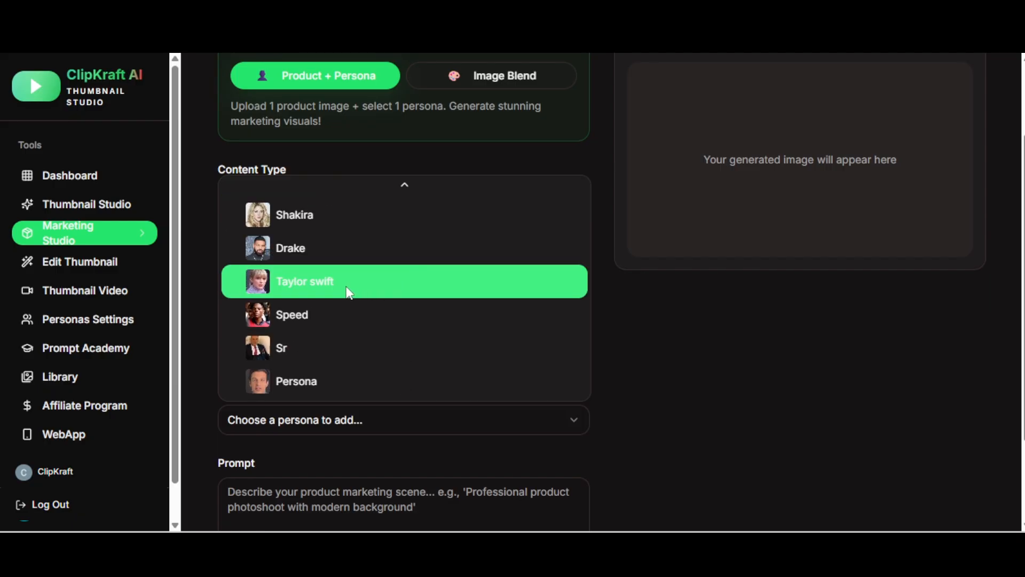
click(348, 292)
Step: Write the prompt: a woman cooking in a clean modern kitchen, white cabinets, dark galaxy marble countertop, steel appliances, woman and robot facing camera
scroll(421, 360, down, 3)
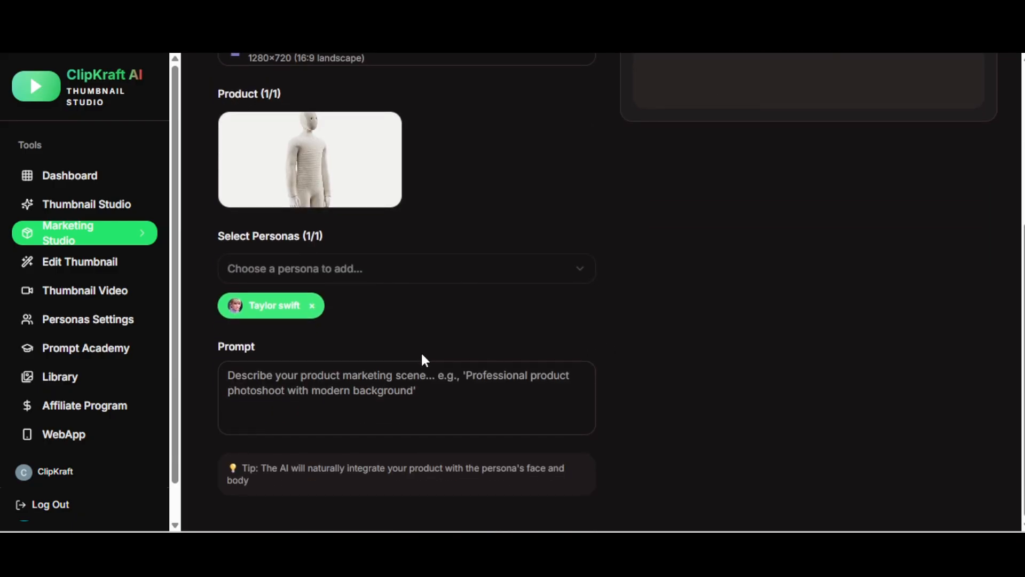
click(335, 384)
text(A woman standing in a cl)
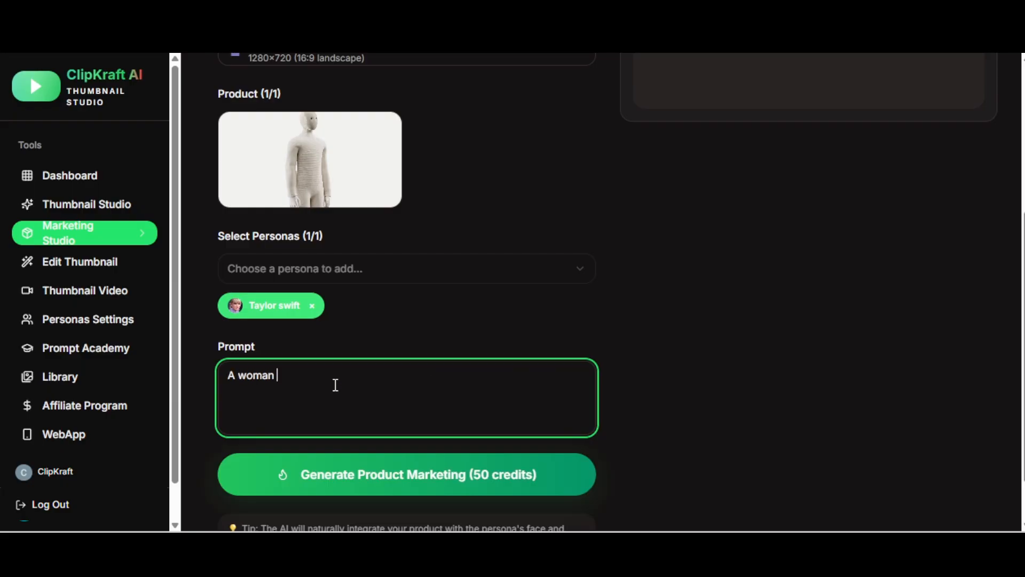
key(BackSpace)
key(BackSpace)
text(a clean modern kitchen Cooking. White Cab)
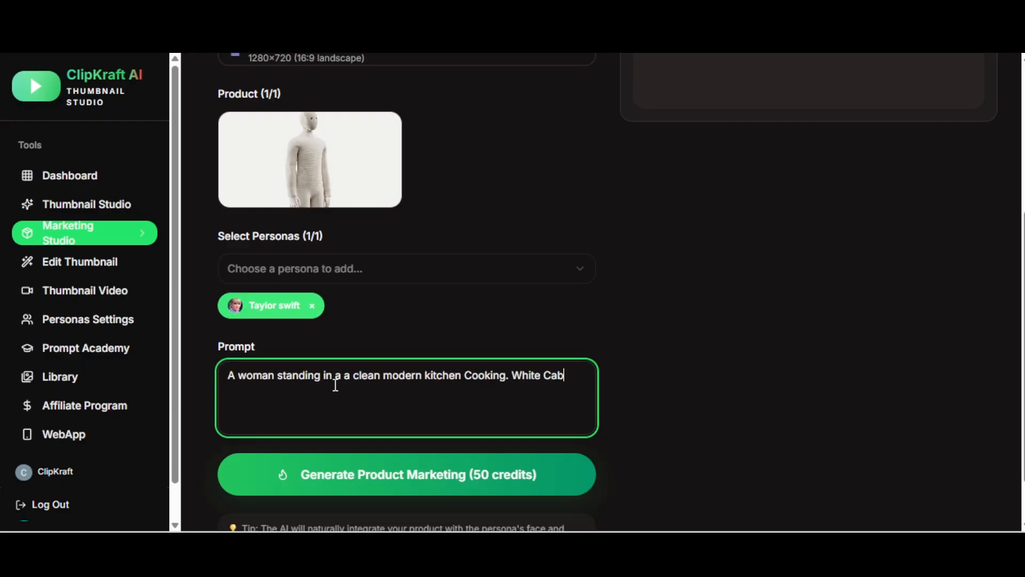
text(inets. Dark Galaxy marble countertop. Steel appliances. M)
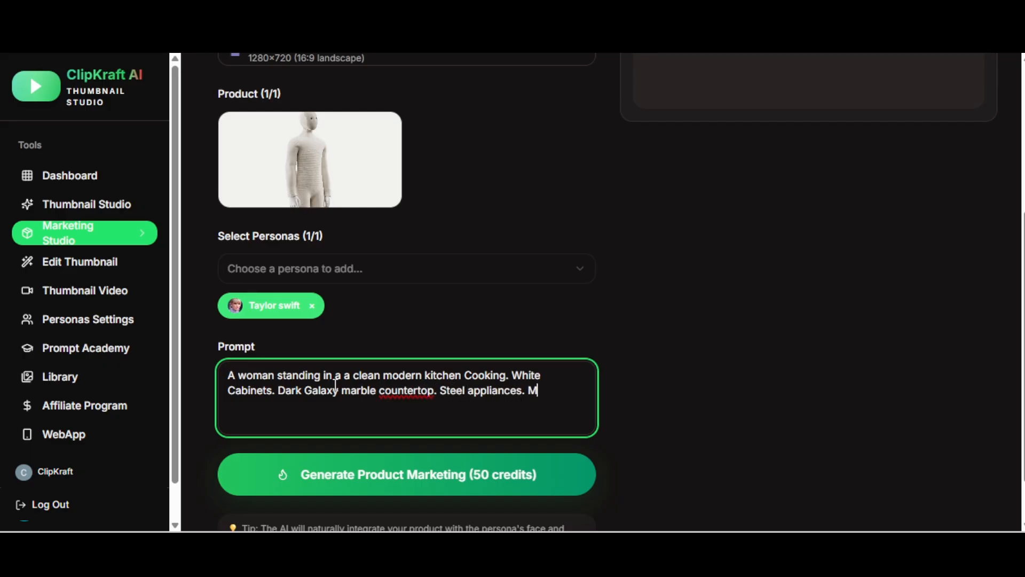
key(BackSpace)
text(The woman and the robot looking at the camera whi)
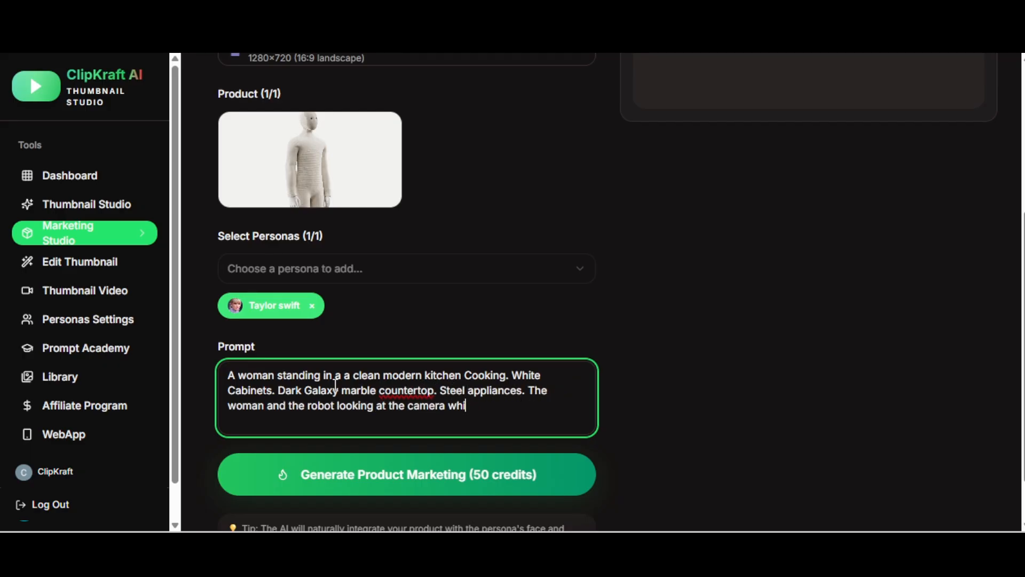
text(le they are cooking.)
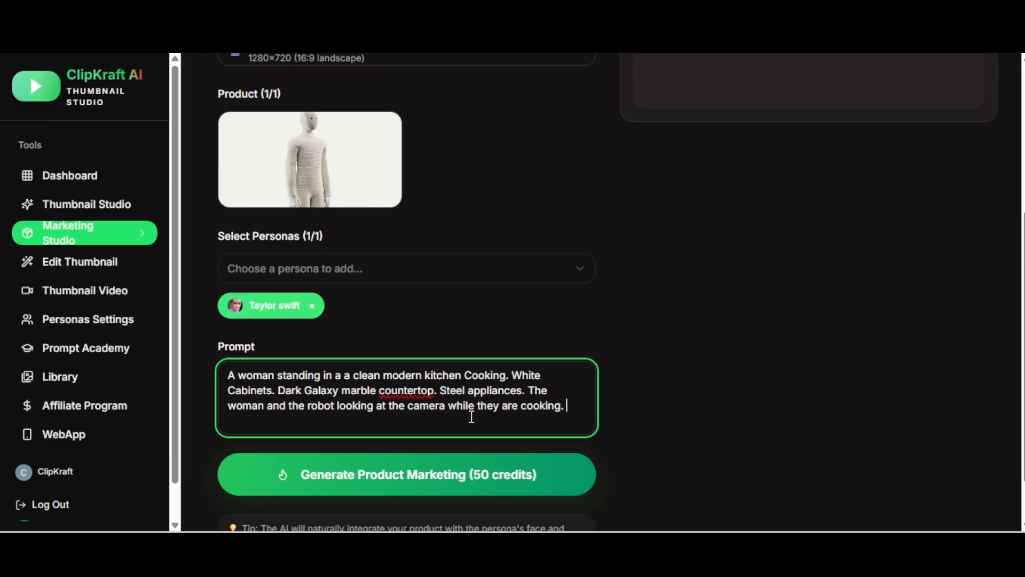
Step: Generate the product marketing image, then regenerate it once for a new version
click(424, 474)
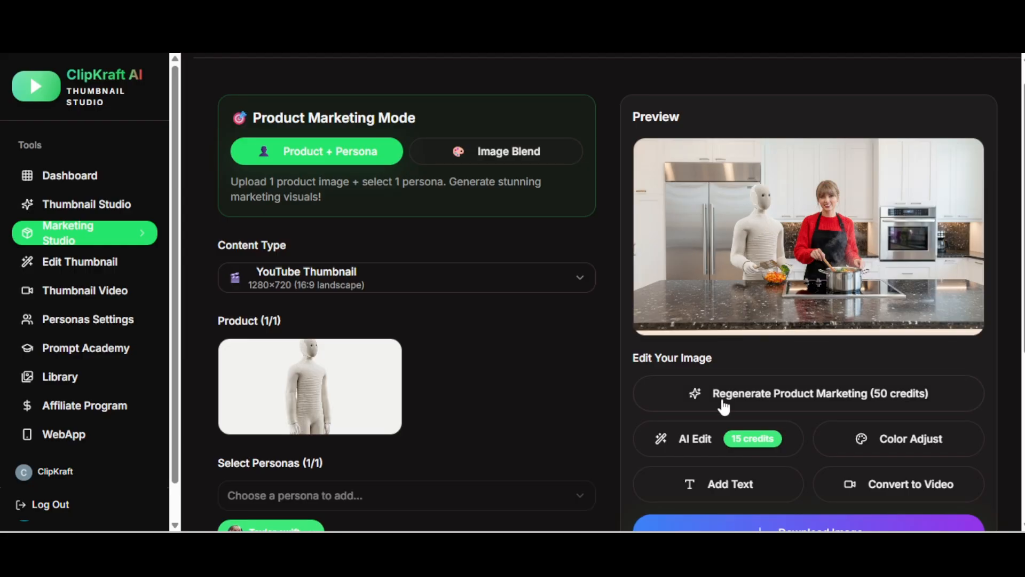
click(792, 400)
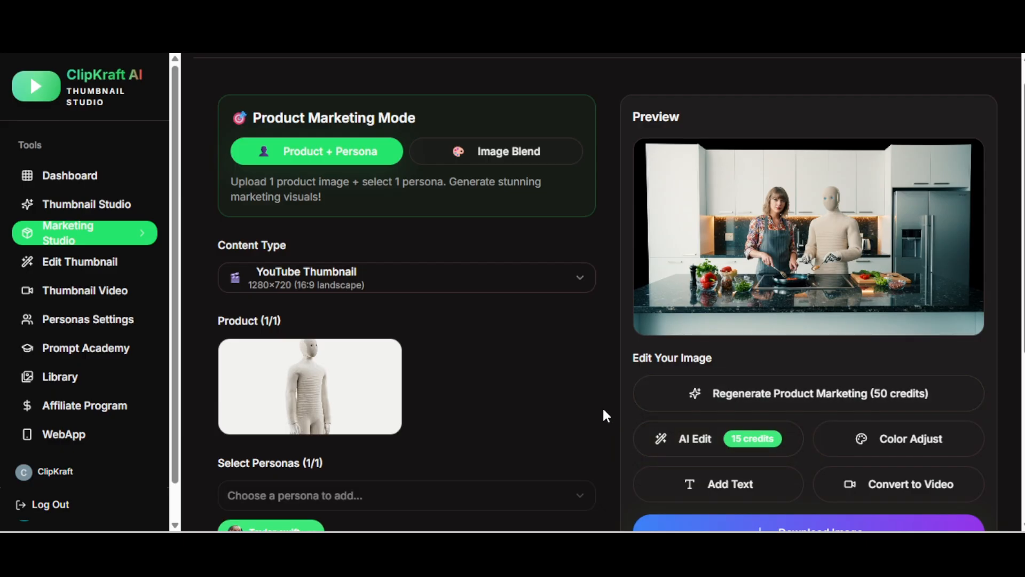
Step: Download the image at original size in PNG format
scroll(602, 410, down, 1)
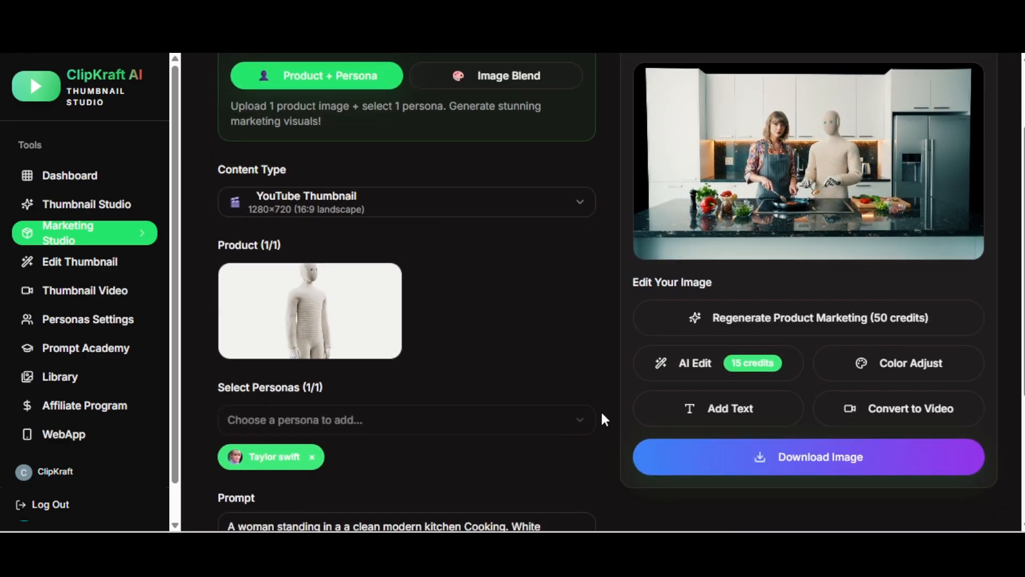
click(832, 463)
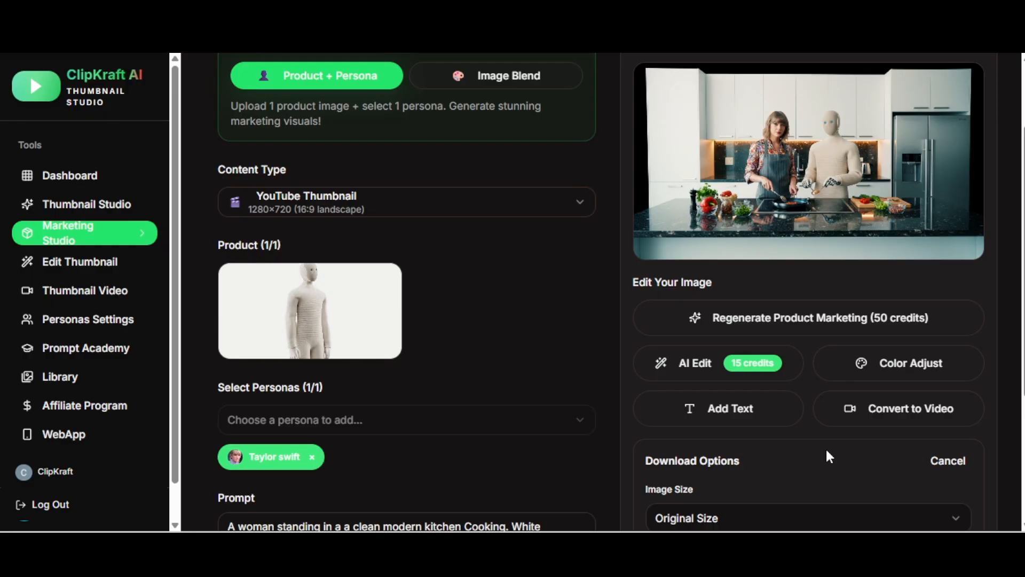
scroll(822, 446, down, 3)
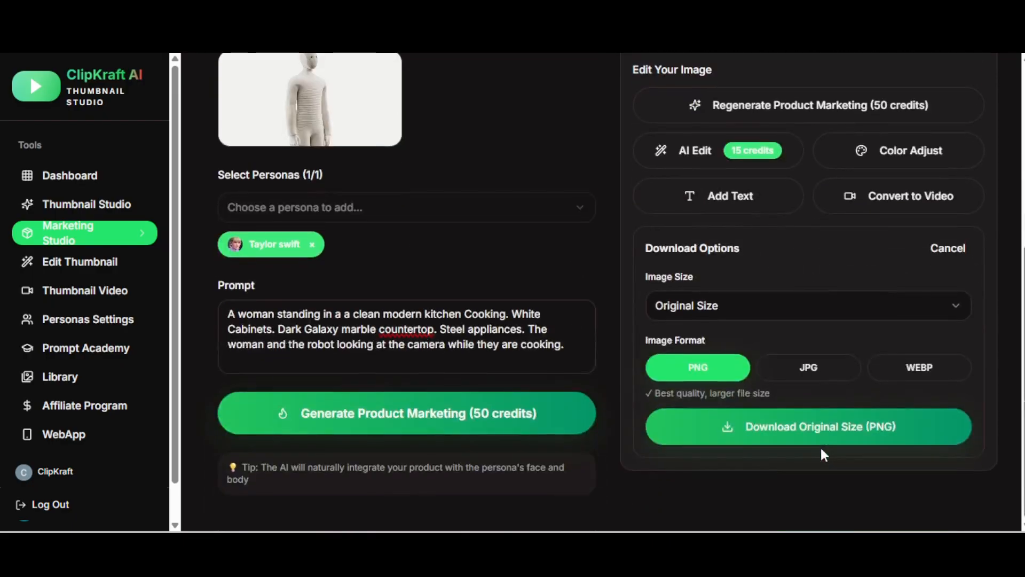
click(778, 428)
Step: Inspect the downloaded image in the photo viewer at different zoom levels, then close it
scroll(769, 432, up, 5)
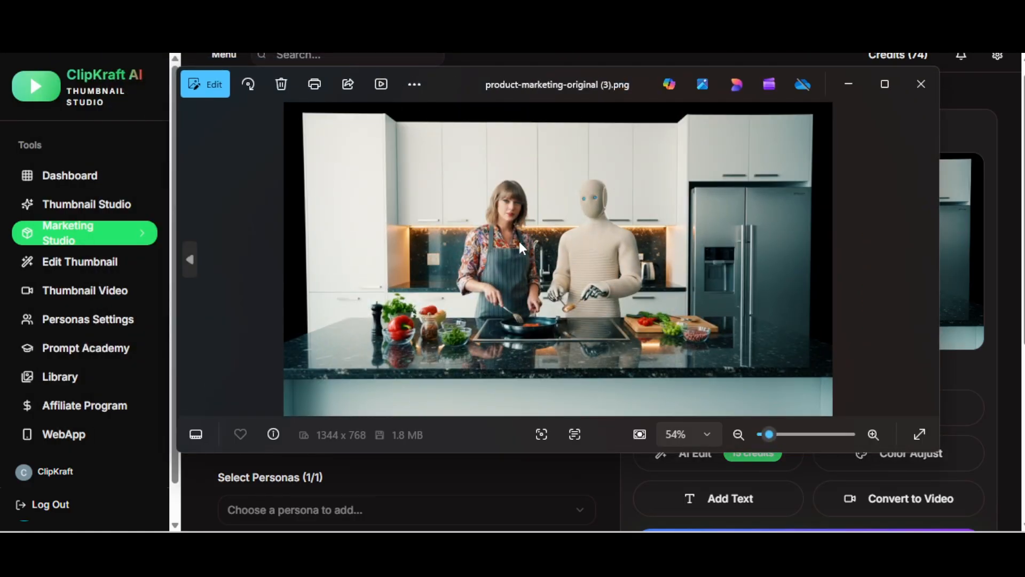
scroll(512, 221, up, 5)
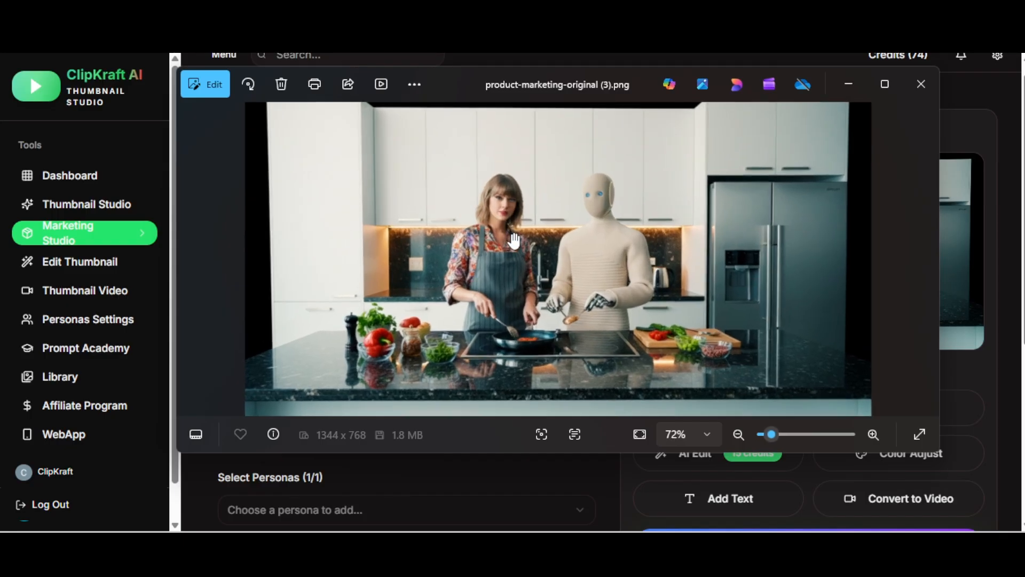
scroll(512, 200, down, 2)
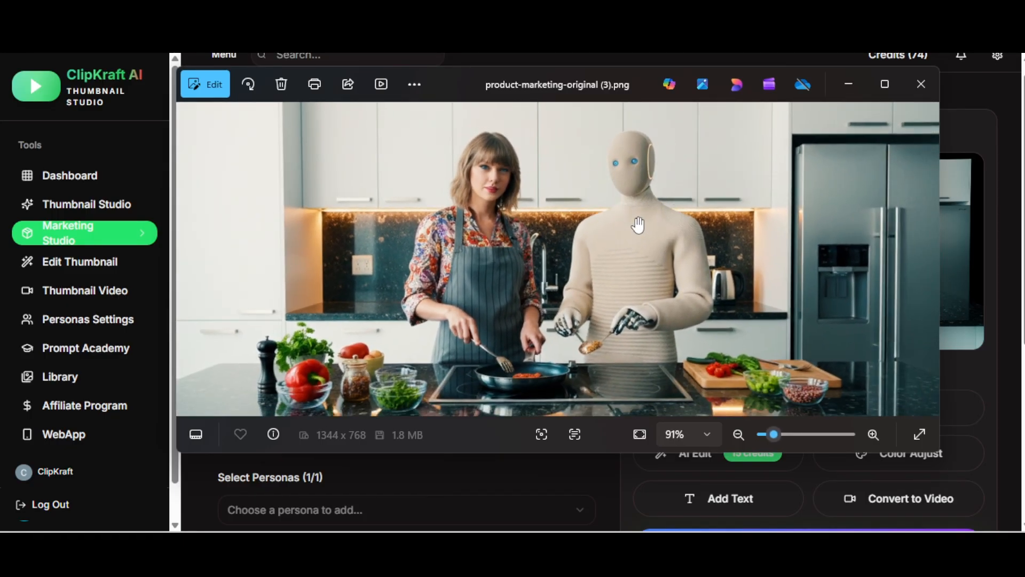
scroll(629, 227, down, 2)
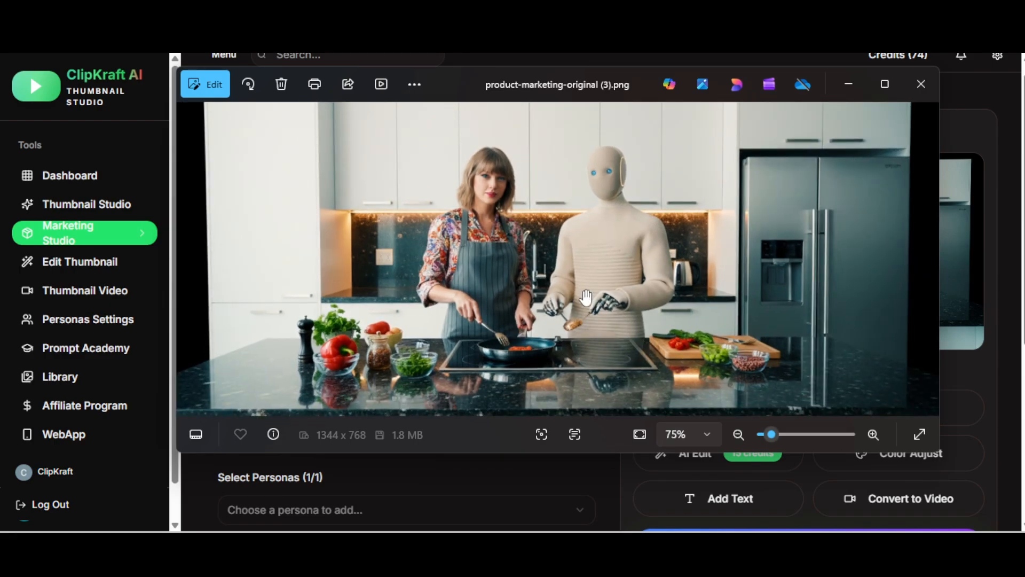
scroll(588, 301, down, 1)
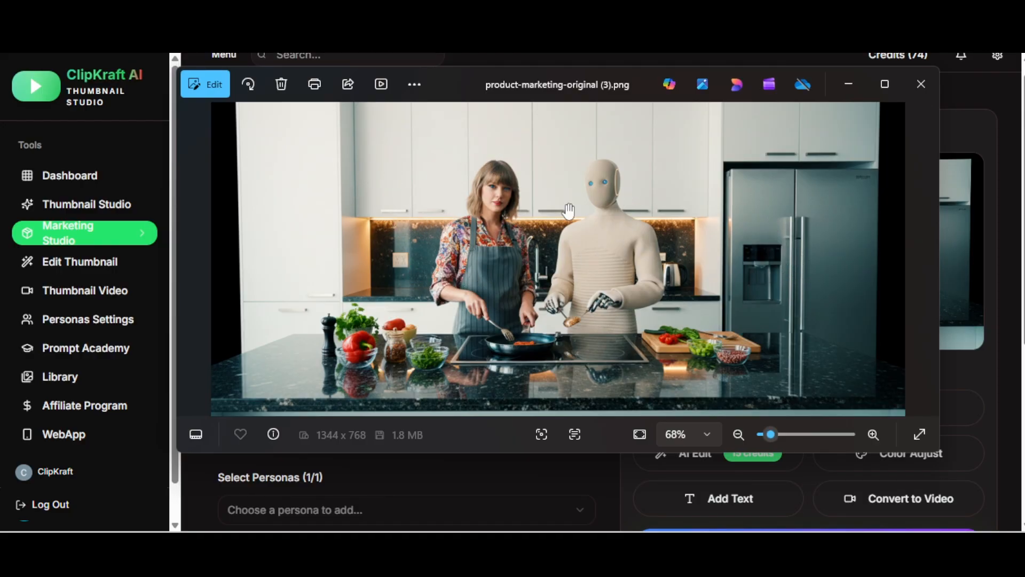
click(916, 88)
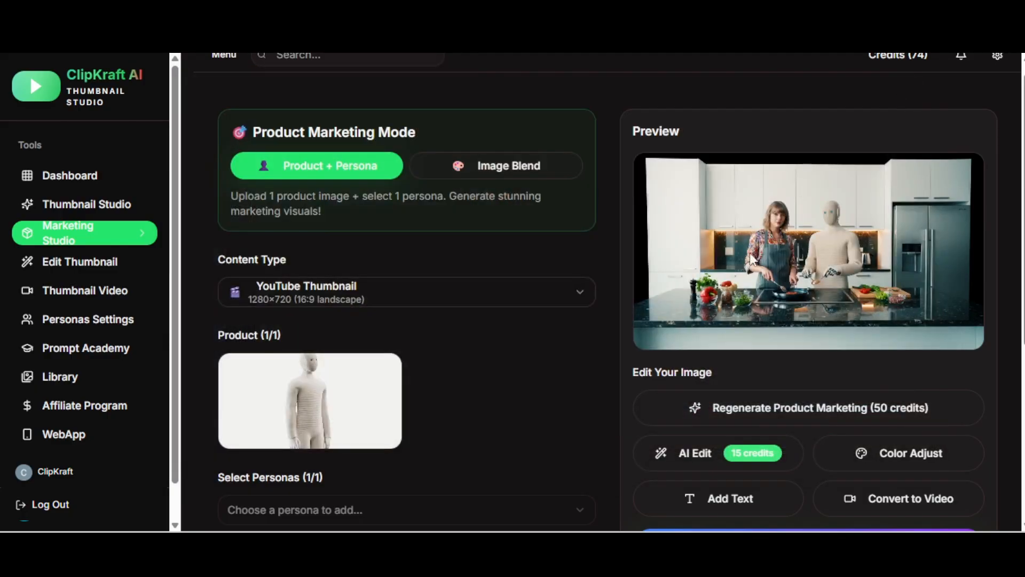
Step: Apply an AI Edit changing the dark galaxy countertop to Yellow Marble and the white cabinets to Blue Color
scroll(727, 342, down, 2)
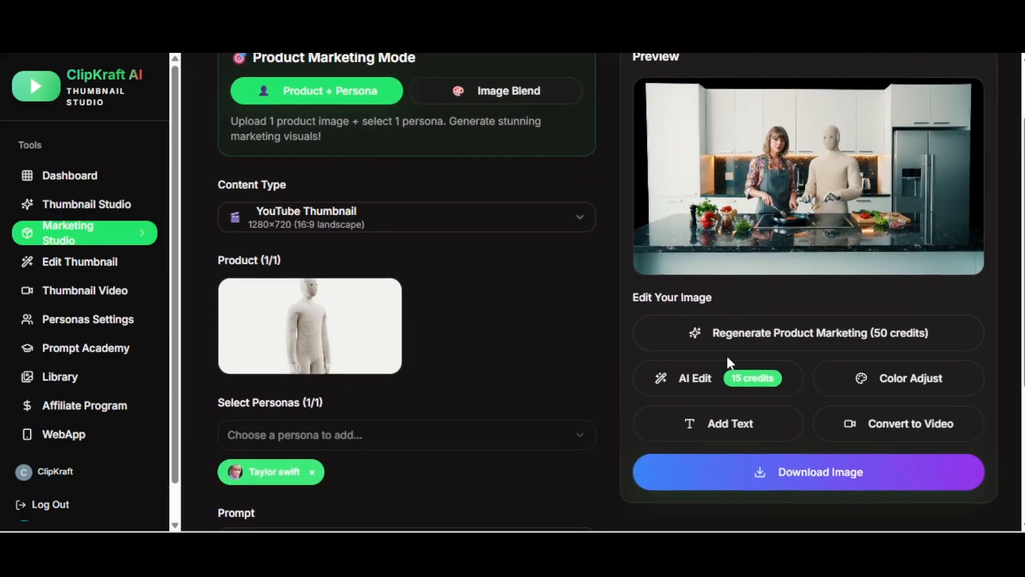
click(701, 384)
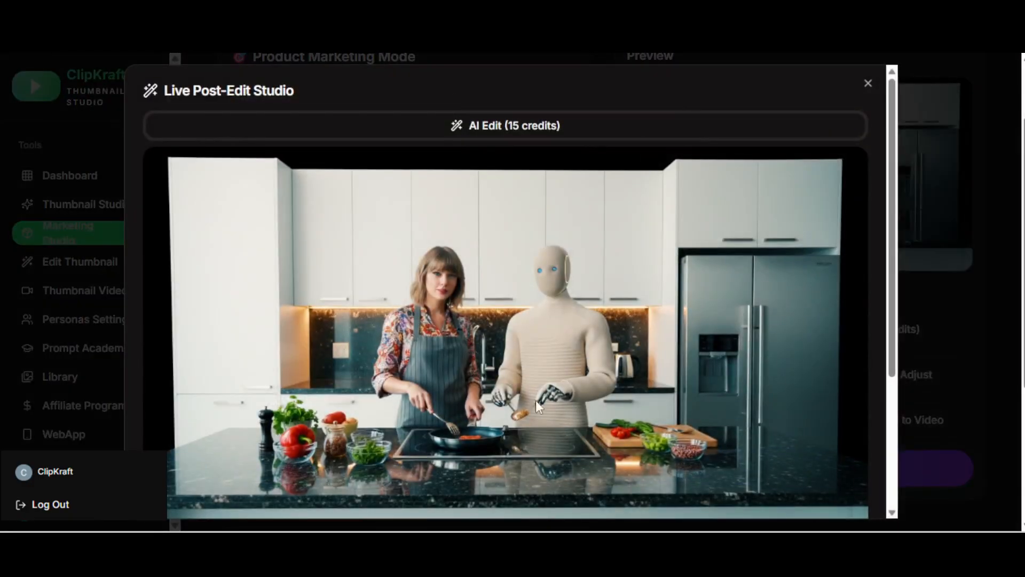
scroll(458, 369, down, 3)
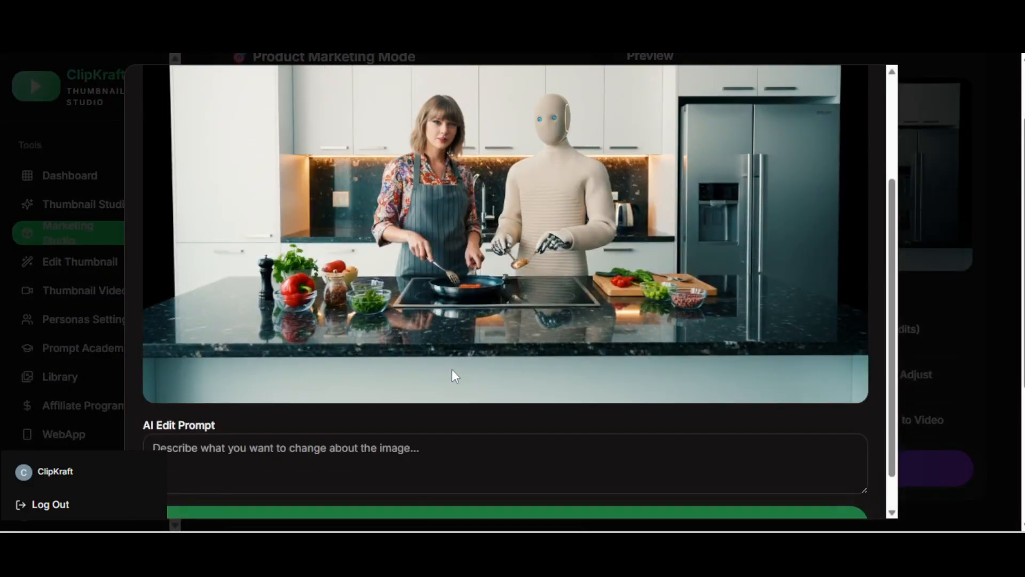
click(314, 447)
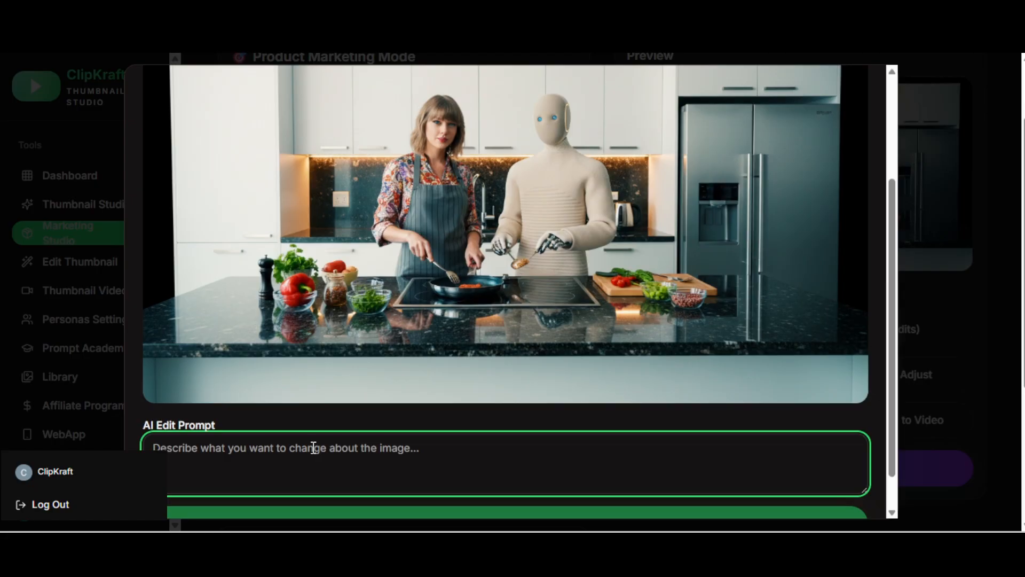
text(Chnage the dark g)
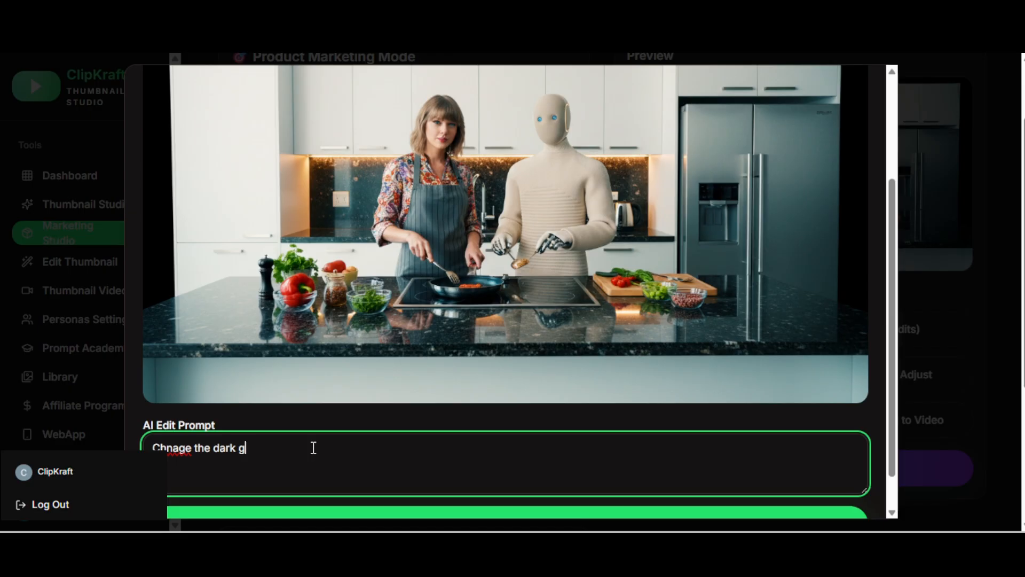
text(alxy counter top to Yellow Marble counterto)
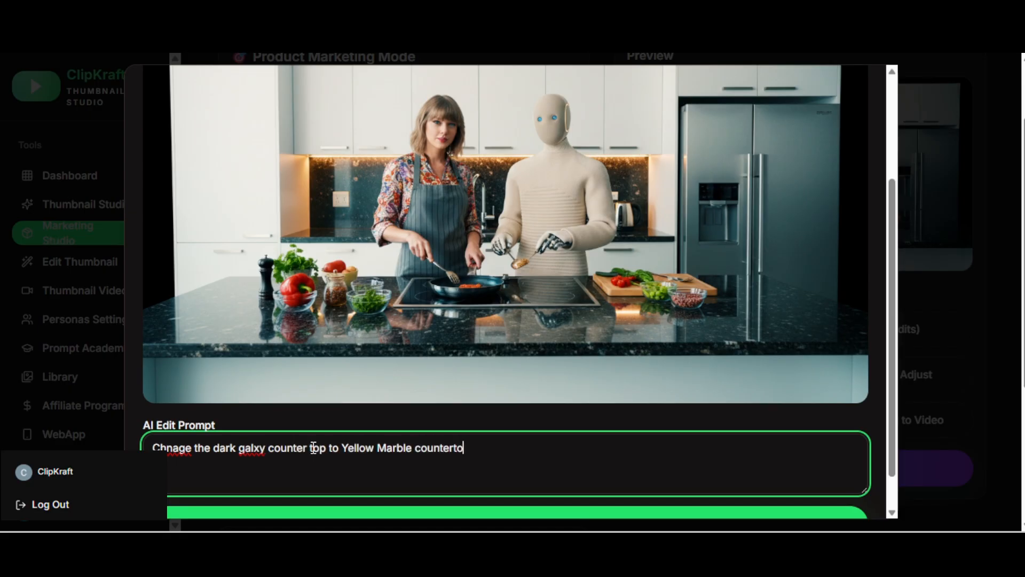
text(p. Chnage the white cabinets to Blue Color.)
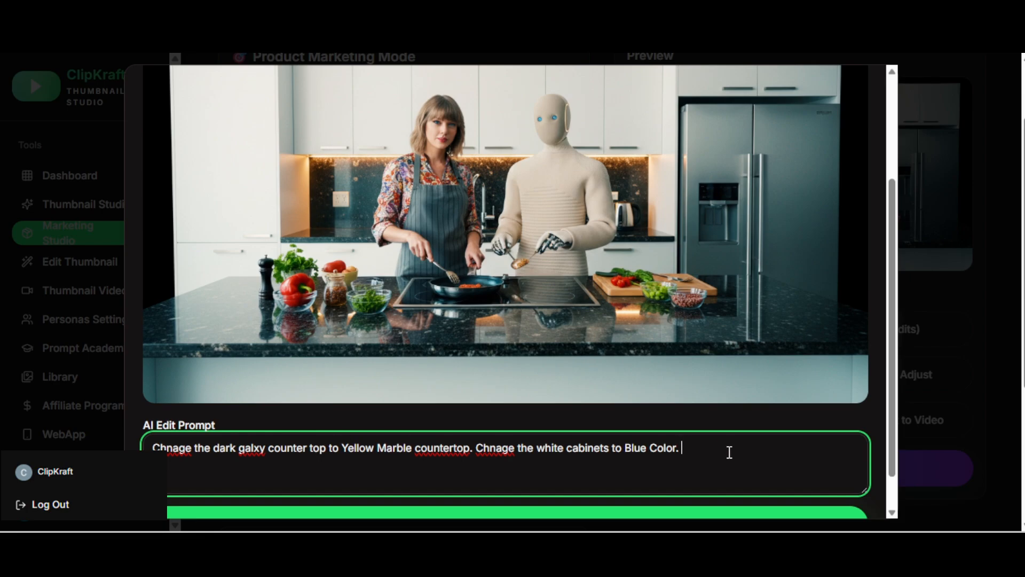
scroll(708, 449, down, 1)
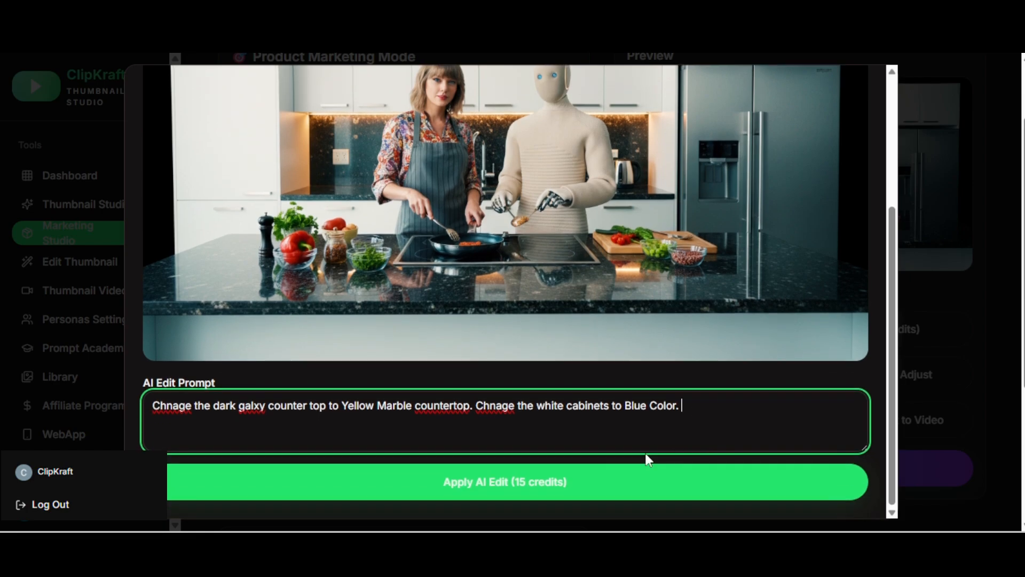
click(546, 480)
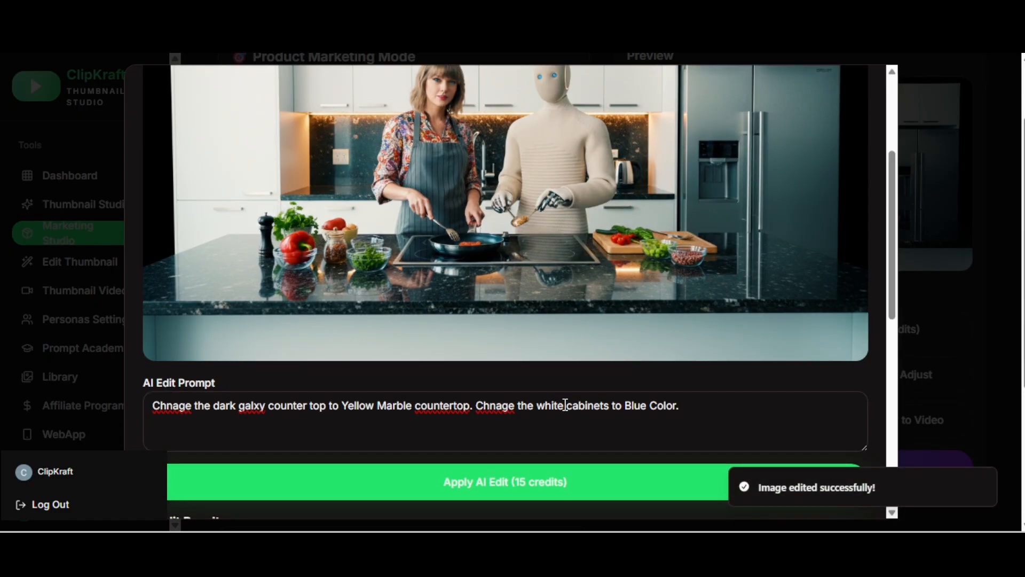
scroll(565, 405, up, 2)
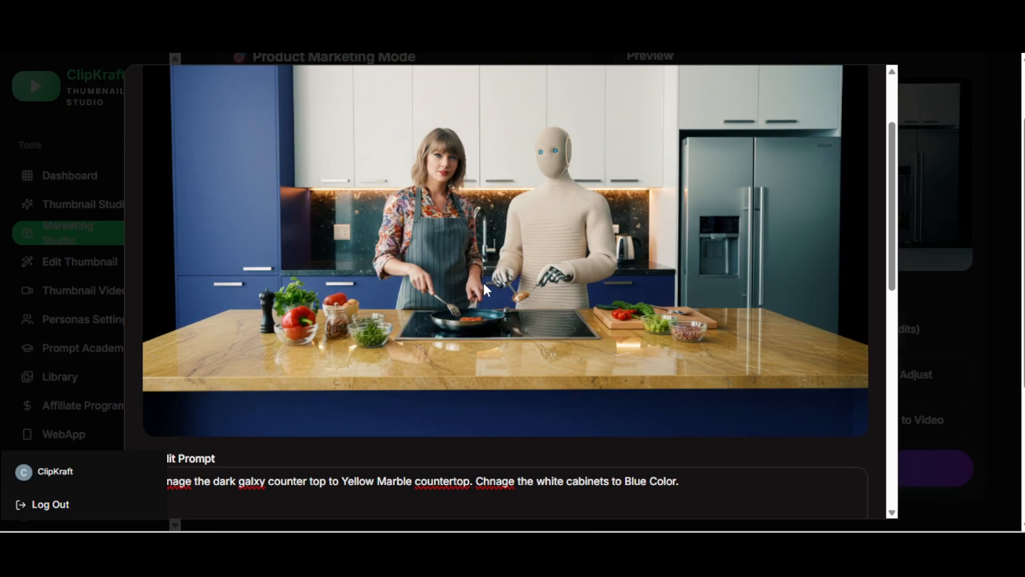
Step: Add the headline text "Taylor Cooking with A robot" with a red text colour and blue outline colour
scroll(483, 280, down, 2)
click(516, 482)
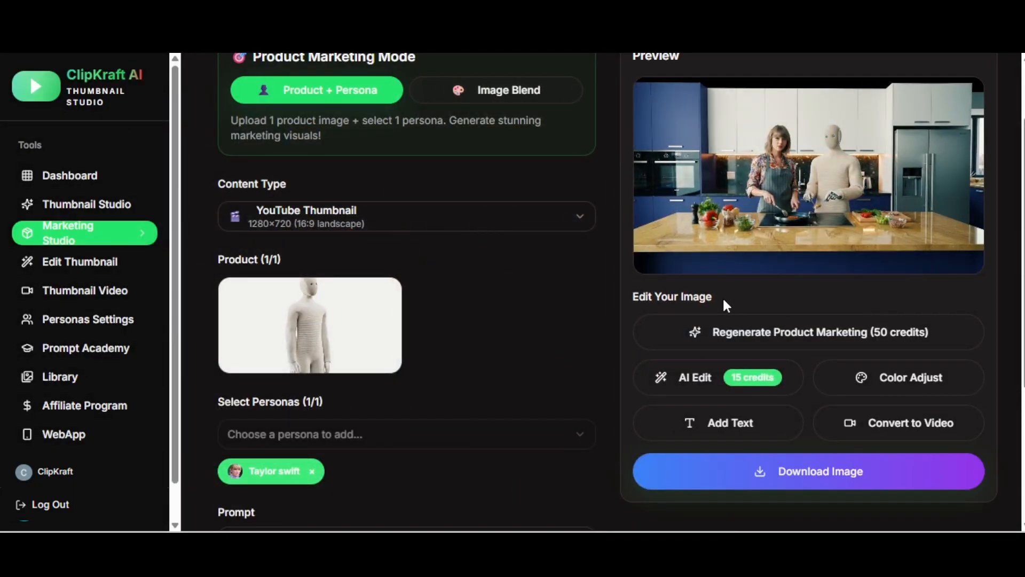
click(715, 425)
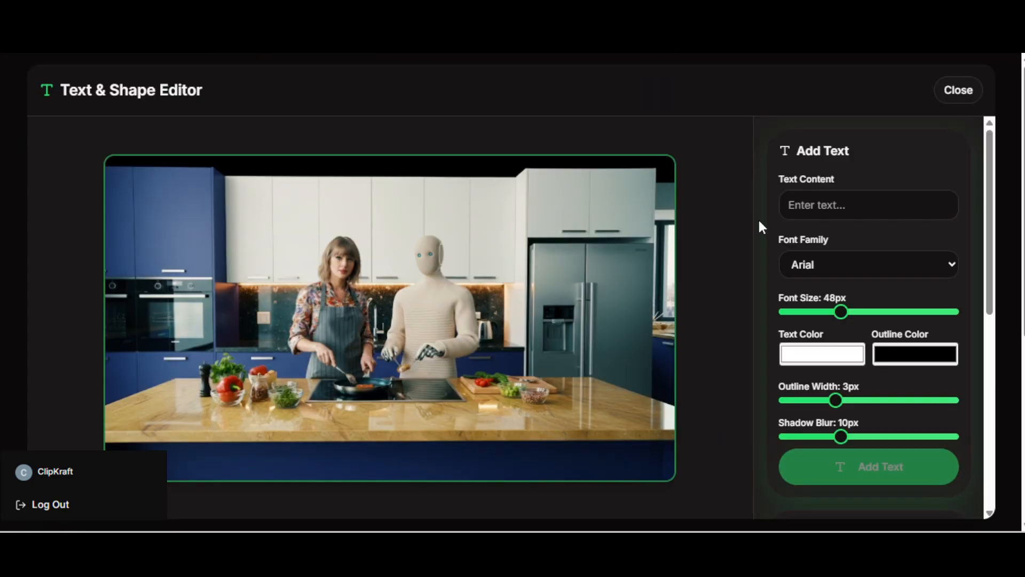
click(828, 208)
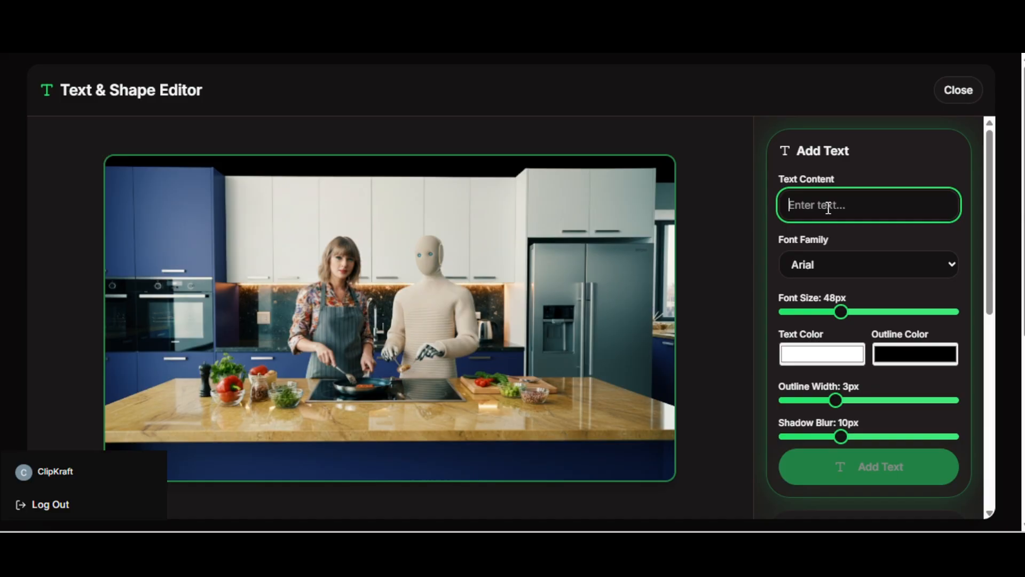
text(Taylor )
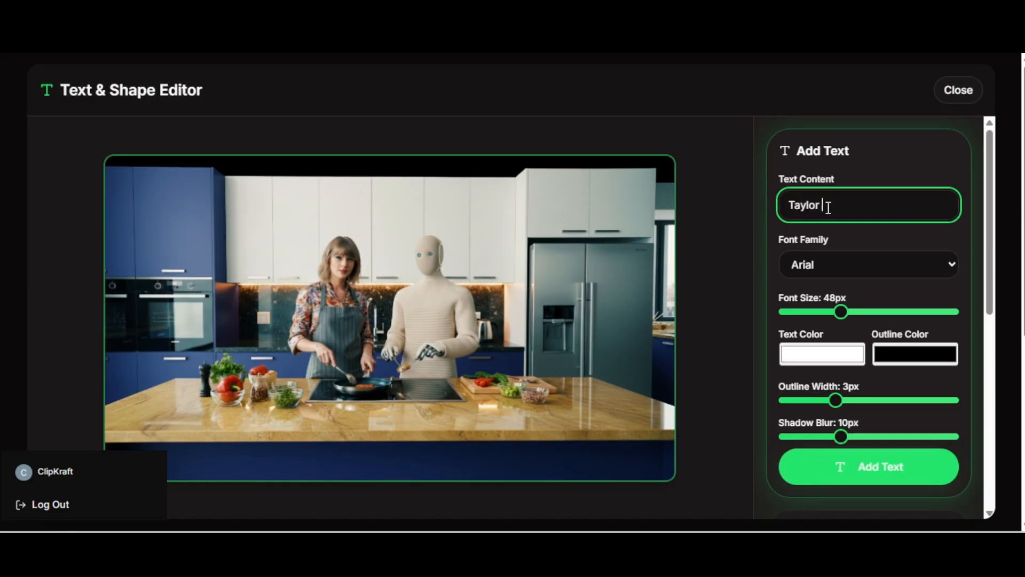
text(Cooking with A robot)
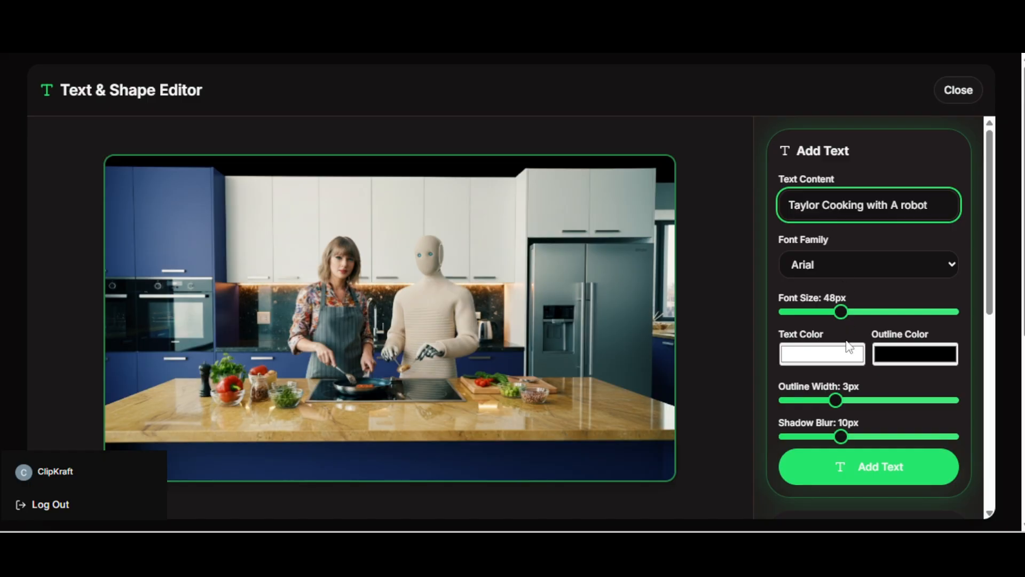
click(853, 357)
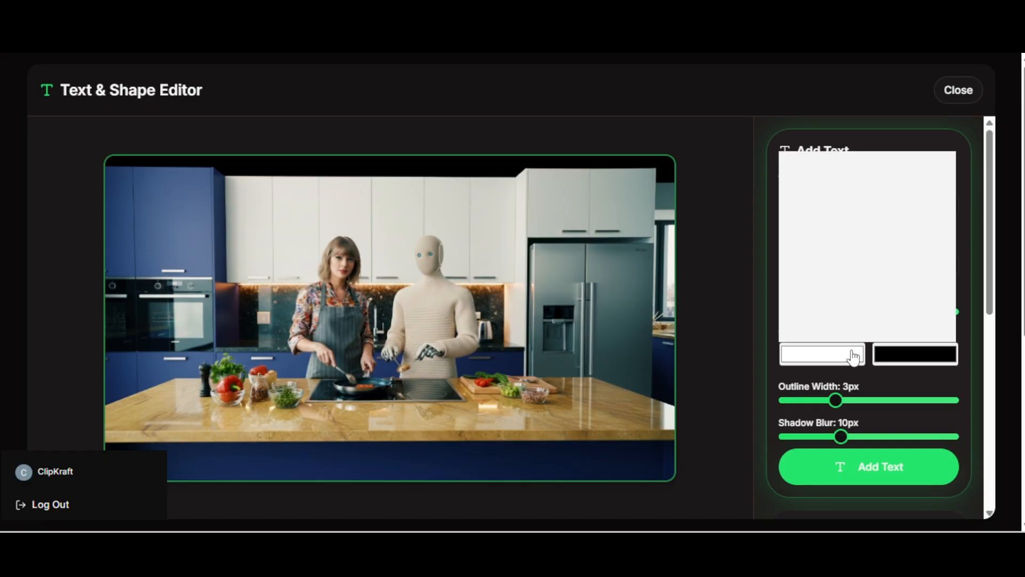
click(932, 173)
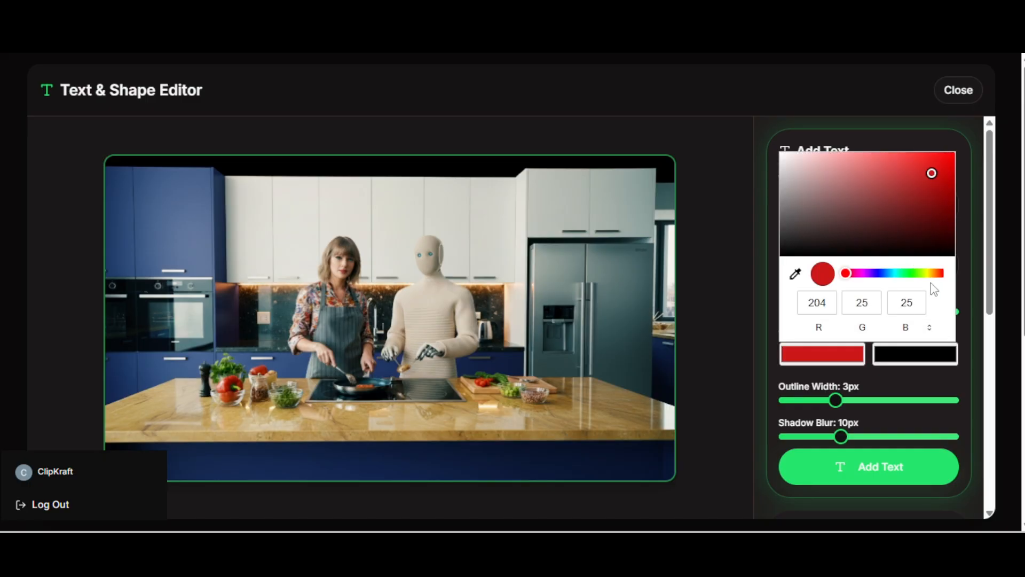
click(906, 358)
click(887, 274)
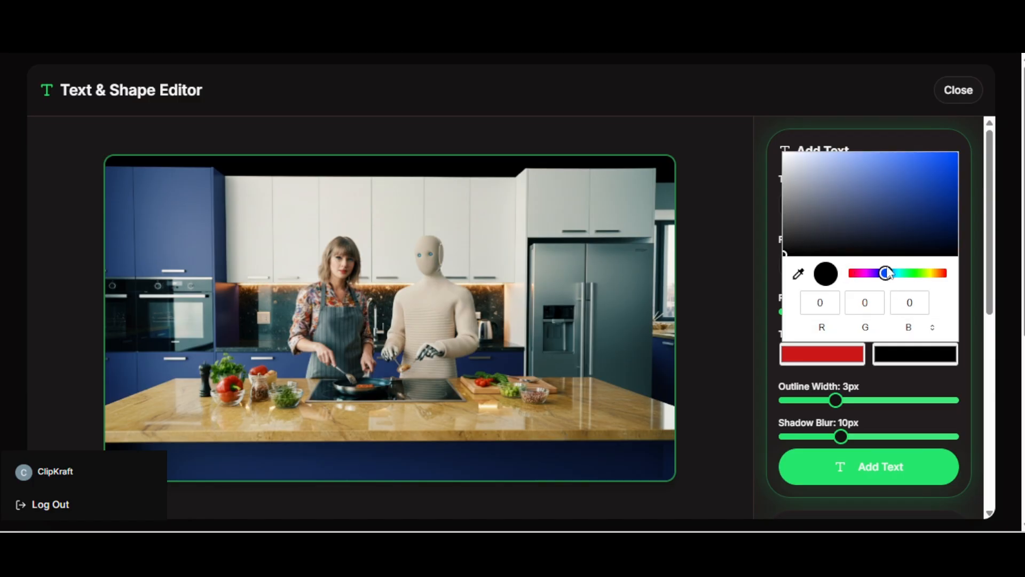
click(924, 171)
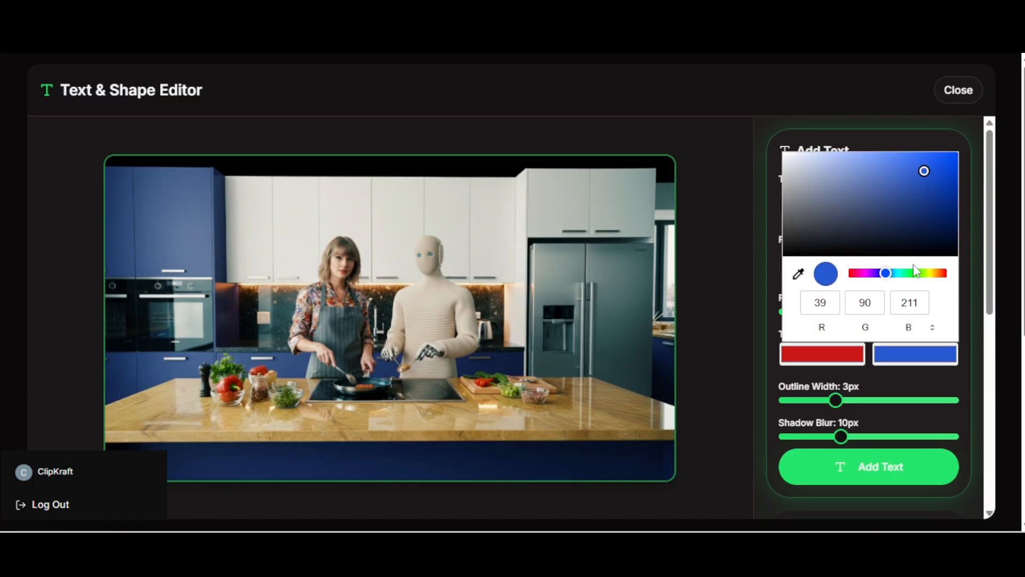
click(881, 469)
click(881, 469)
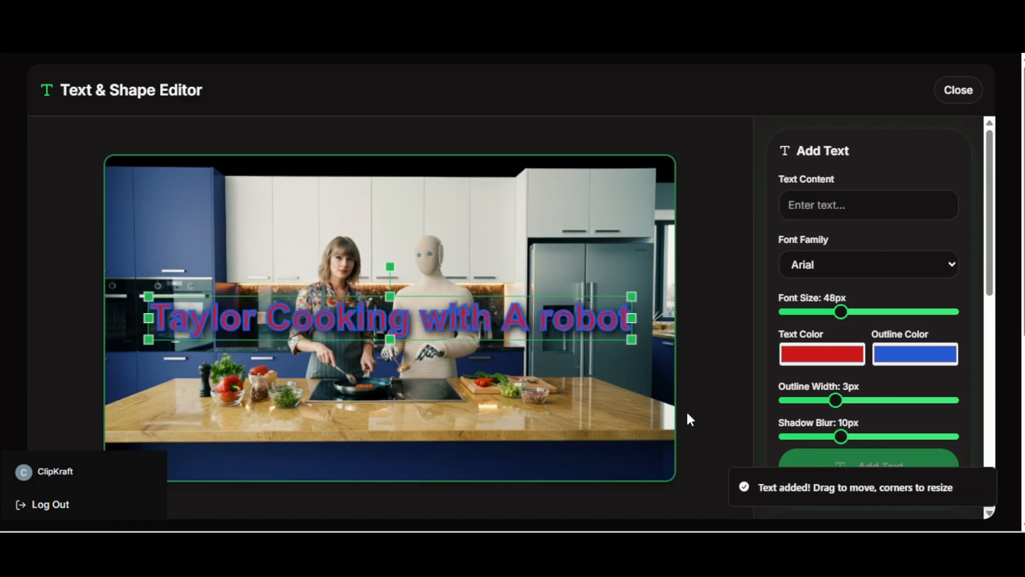
Step: Move the headline to the top of the image, enlarge it slightly, and save the edited image
drag(470, 322, 465, 214)
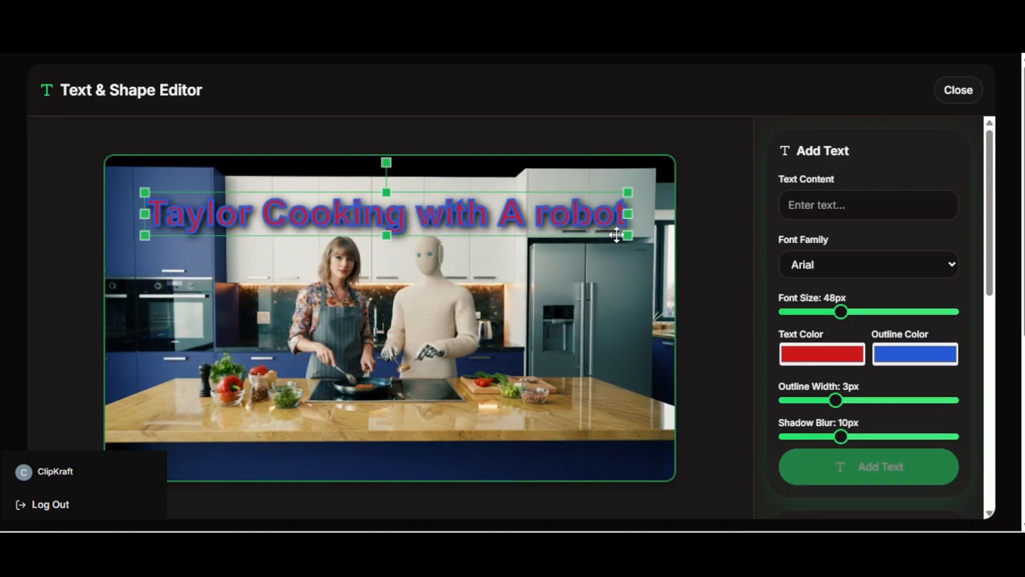
mouse_move(629, 236)
mouse_down()
mouse_move(458, 221)
mouse_move(622, 246)
mouse_move(458, 231)
mouse_move(636, 247)
mouse_up()
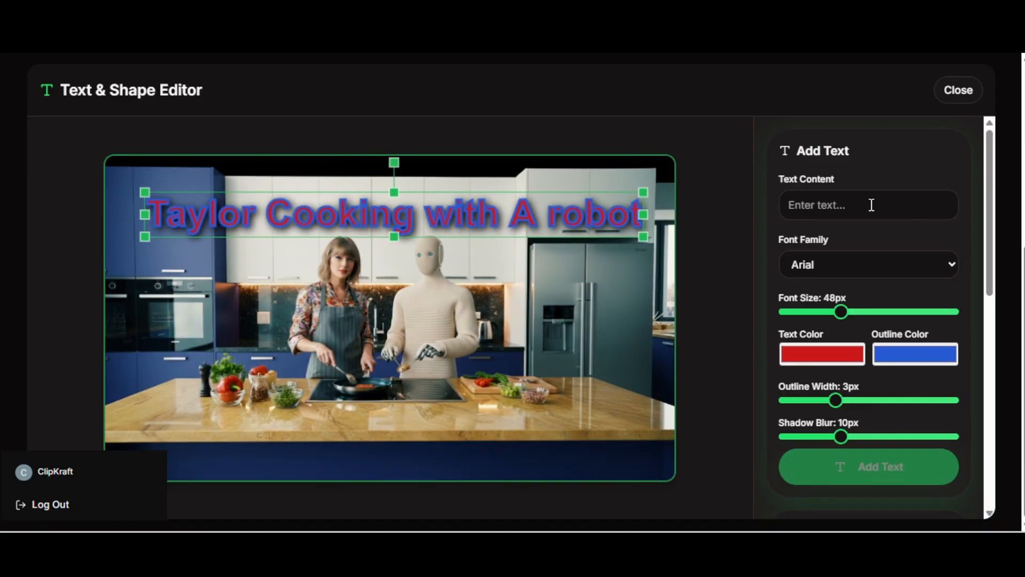
drag(991, 206, 985, 405)
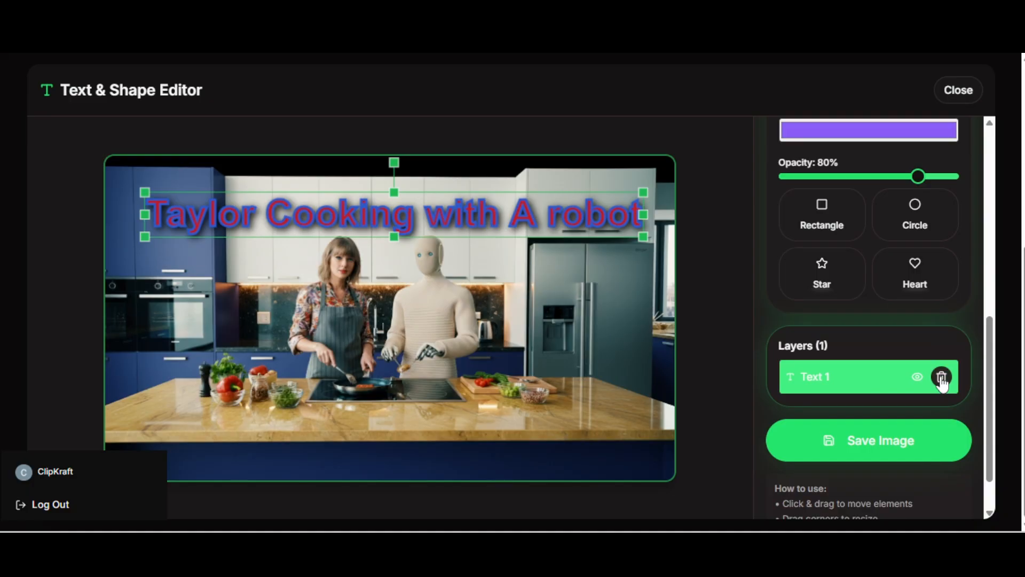
click(874, 455)
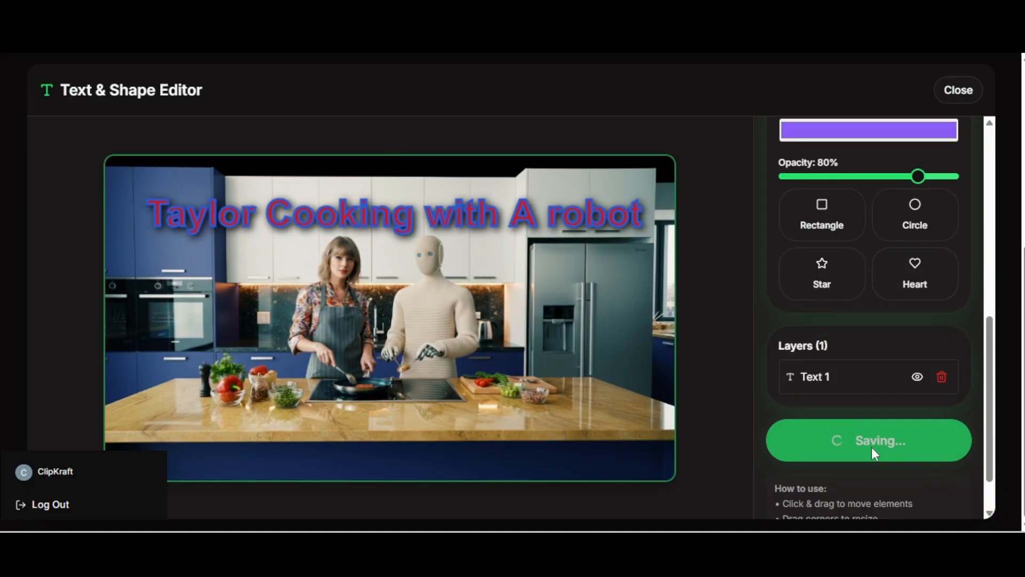
scroll(812, 389, up, 4)
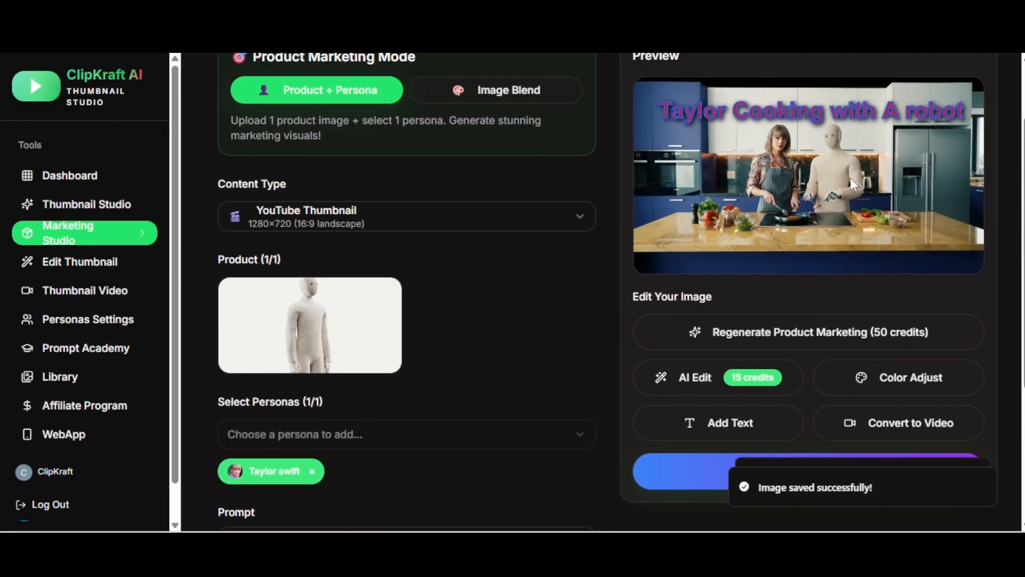
Step: Try colour adjustments of 200% brightness, 171% contrast, 154% saturation and 133° hue, then reset them
click(888, 380)
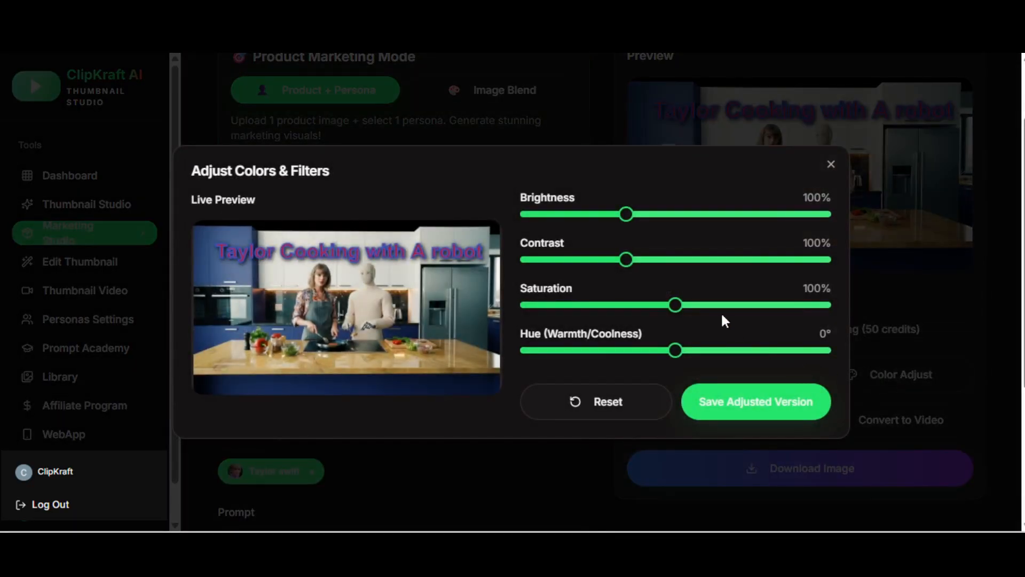
drag(636, 217, 927, 262)
drag(653, 264, 766, 260)
drag(689, 306, 755, 304)
drag(672, 355, 784, 351)
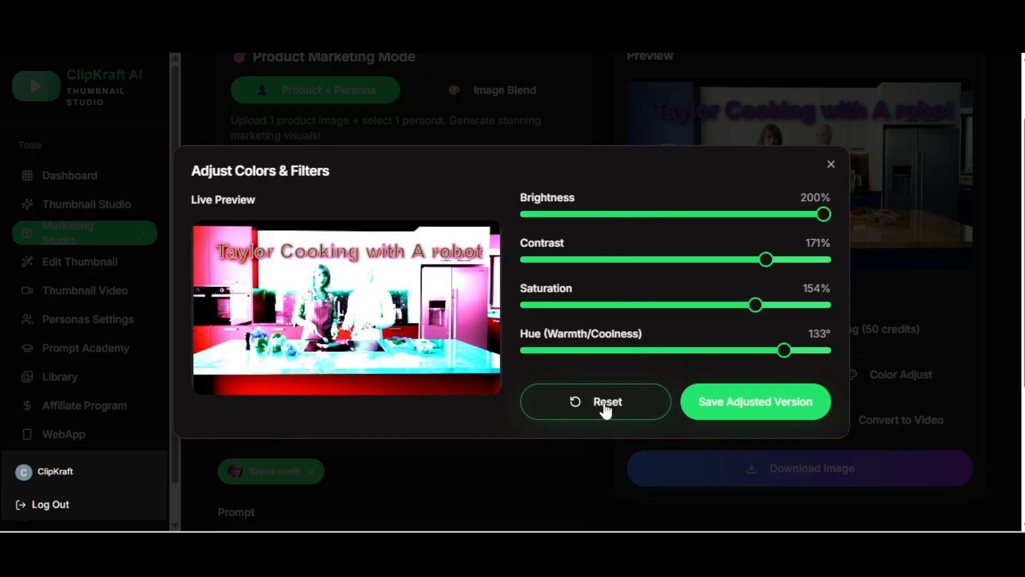
click(606, 411)
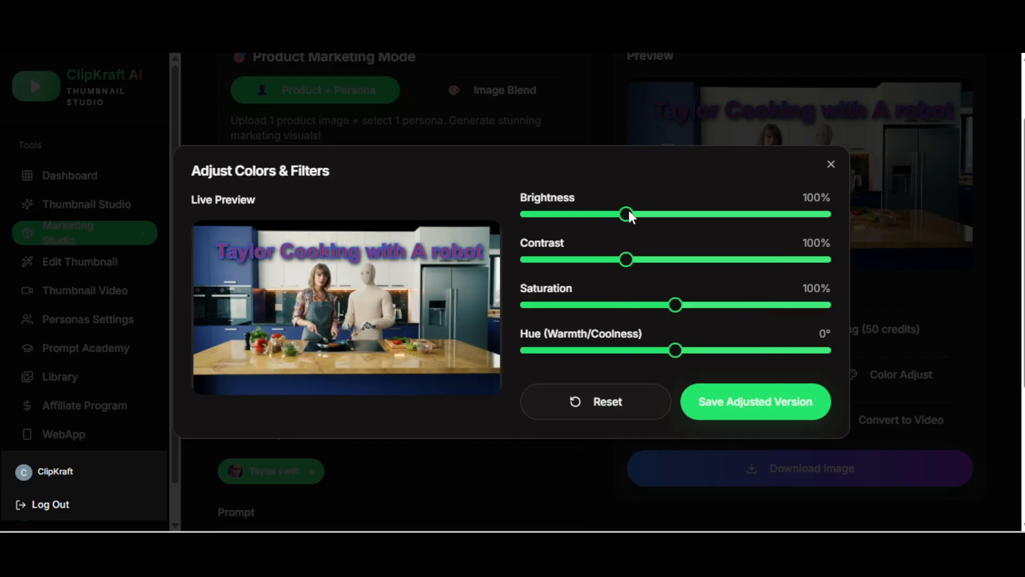
Step: Set brightness to 184%, saturation to 116% and hue to 128°, and save the adjusted version
drag(627, 214, 792, 214)
drag(669, 311, 698, 309)
drag(676, 351, 782, 351)
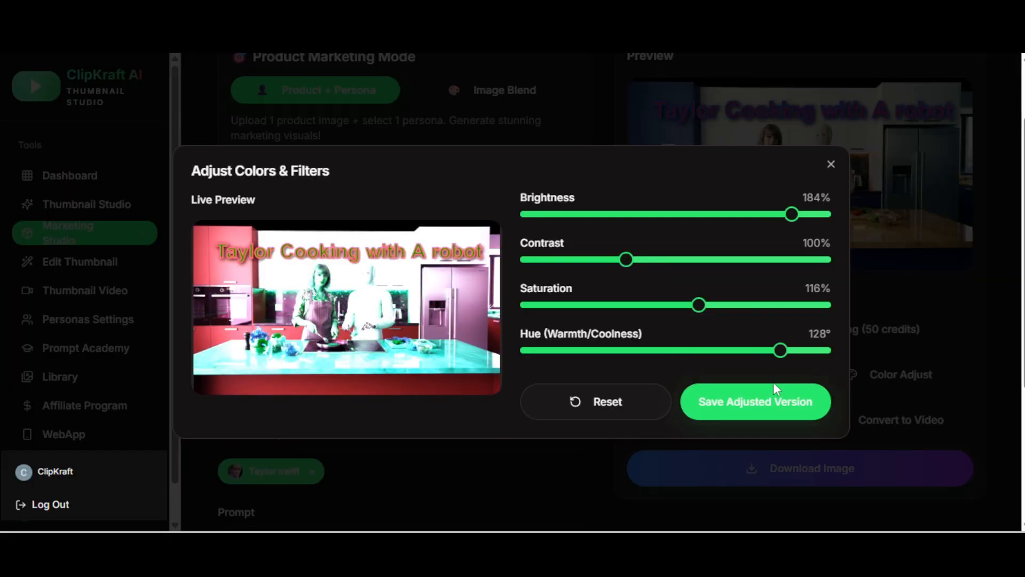
click(761, 410)
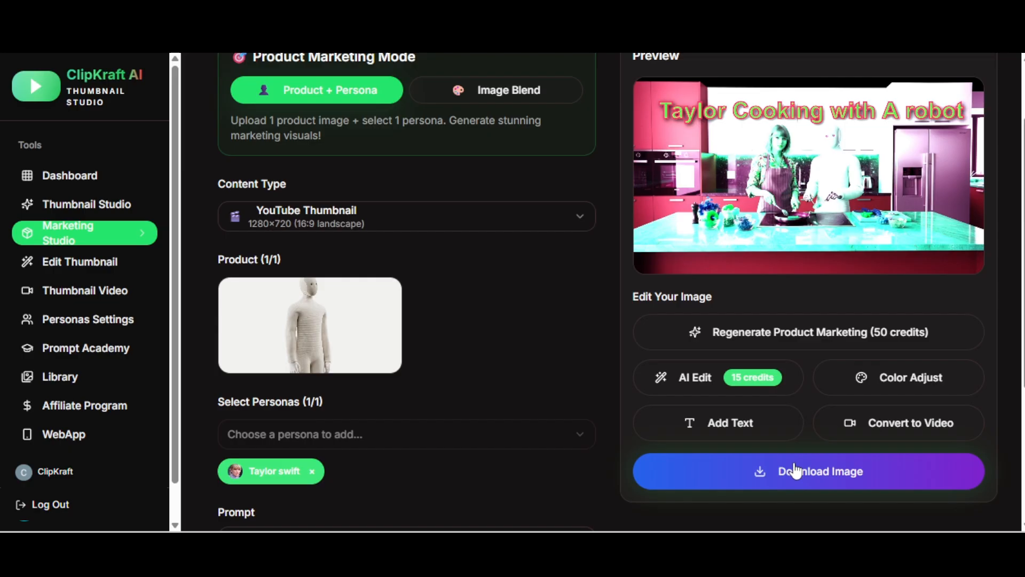
Step: Download the adjusted image at original size in PNG format
click(796, 472)
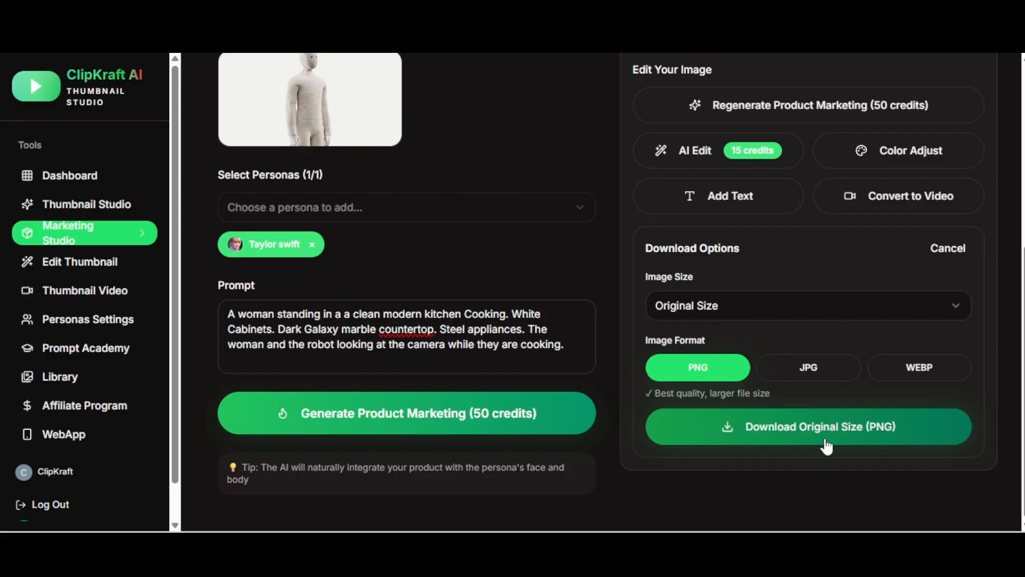
click(825, 441)
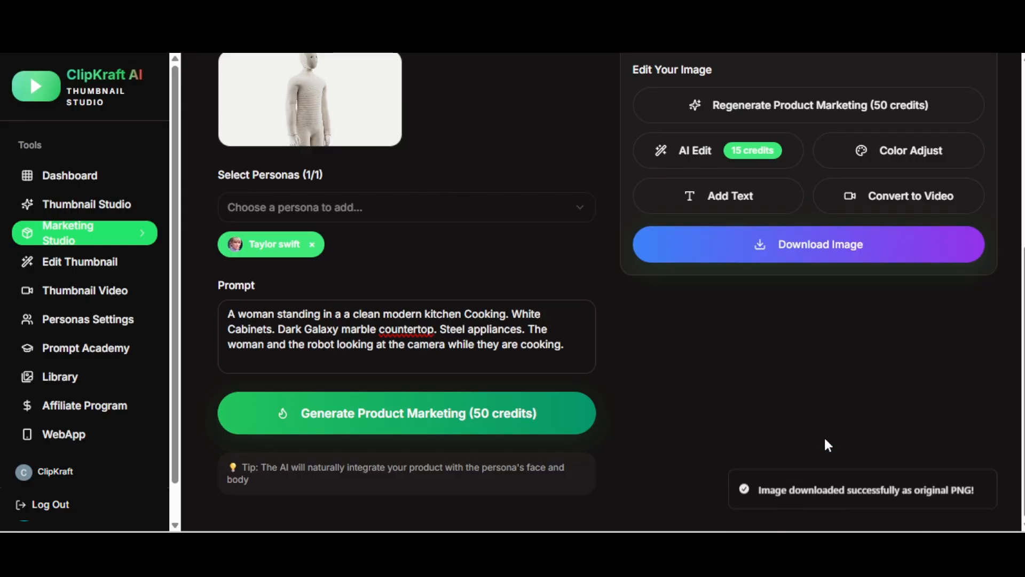
scroll(855, 415, up, 6)
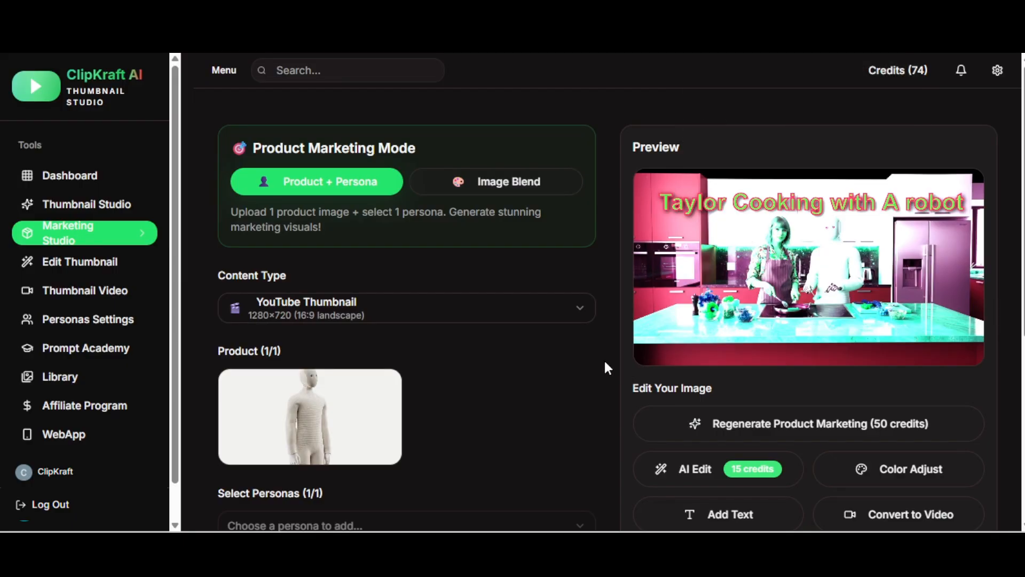
scroll(607, 367, down, 1)
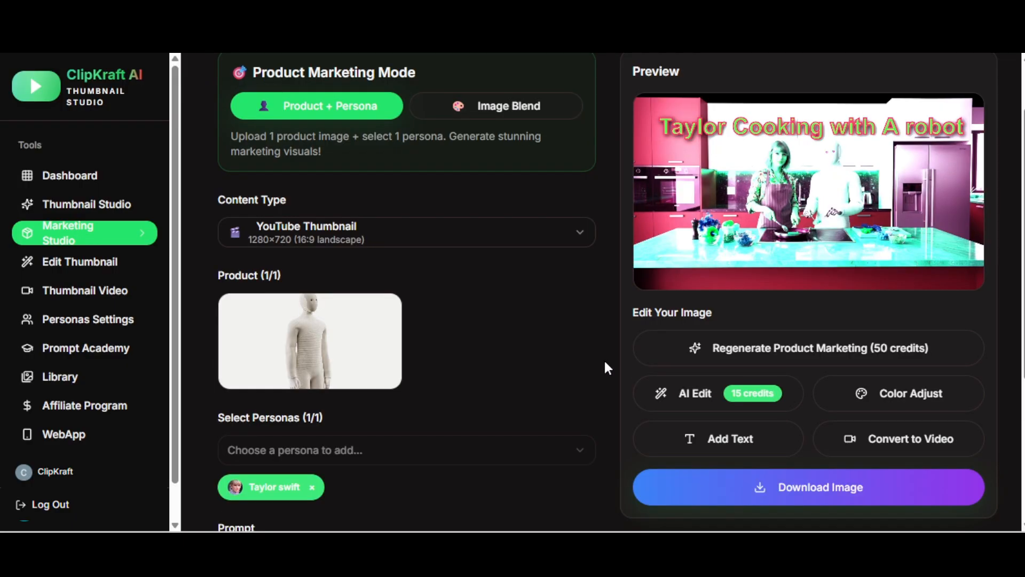